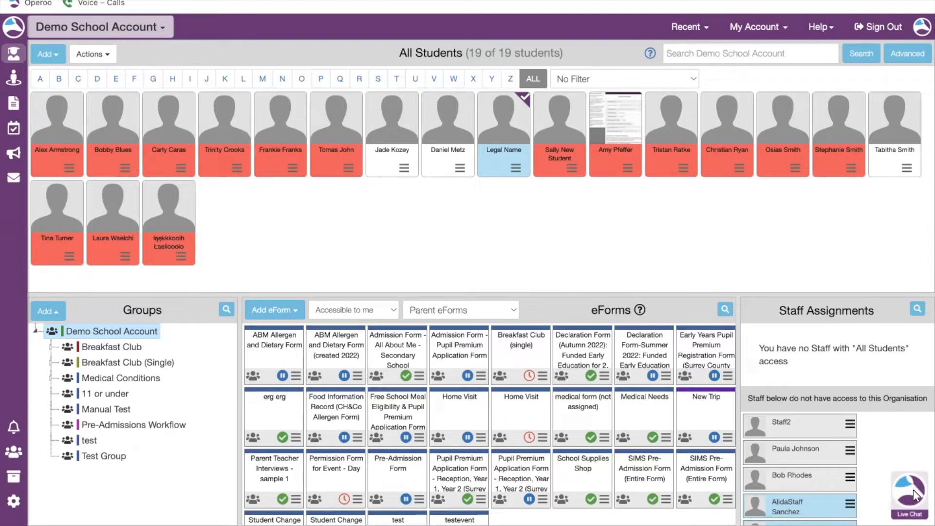
click(915, 509)
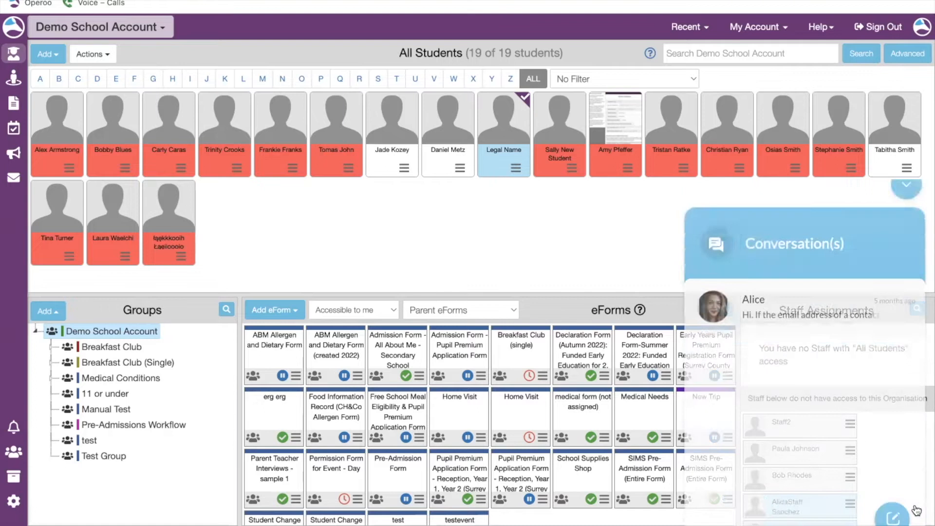
click(908, 108)
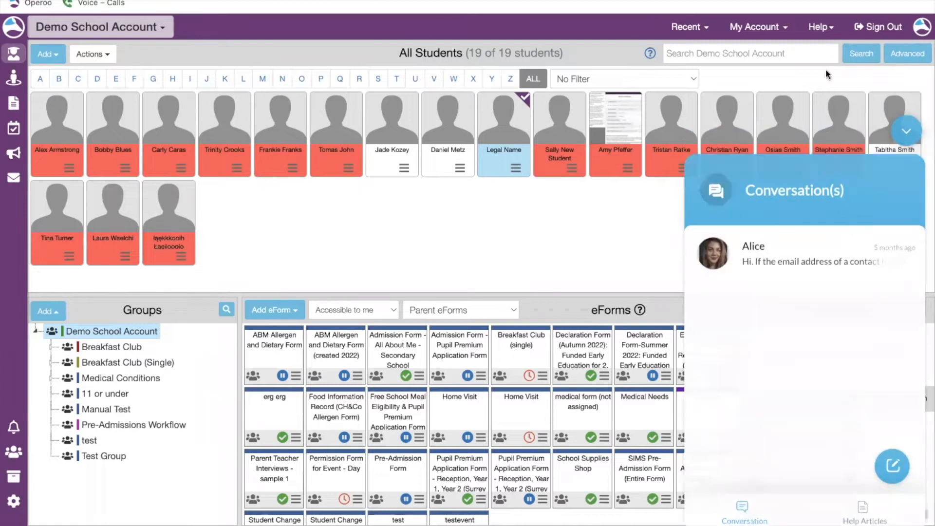
click(821, 28)
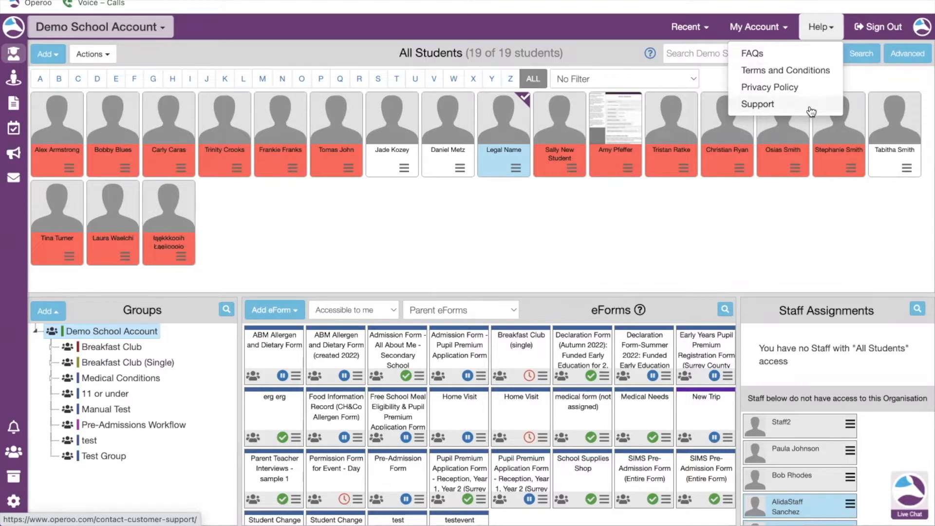
click(819, 28)
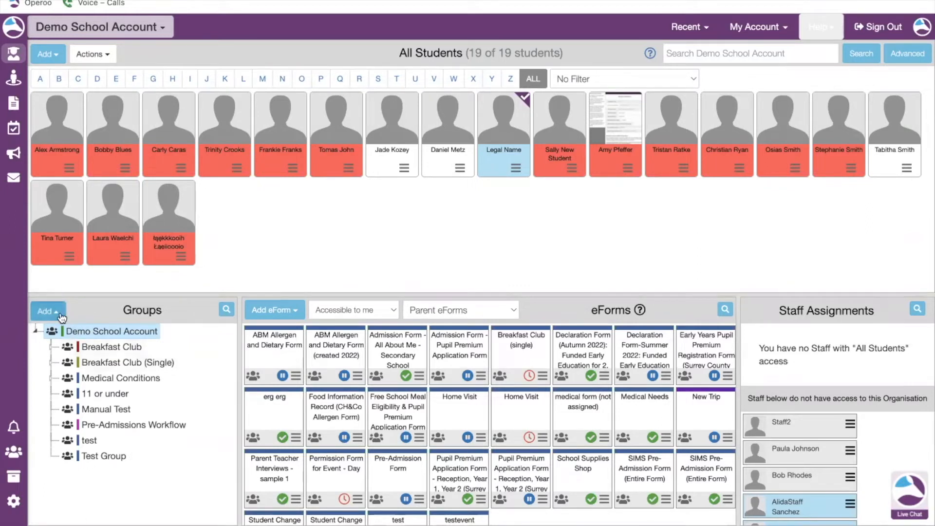
Start adding a new group and name it Pre-Admissions.
click(61, 317)
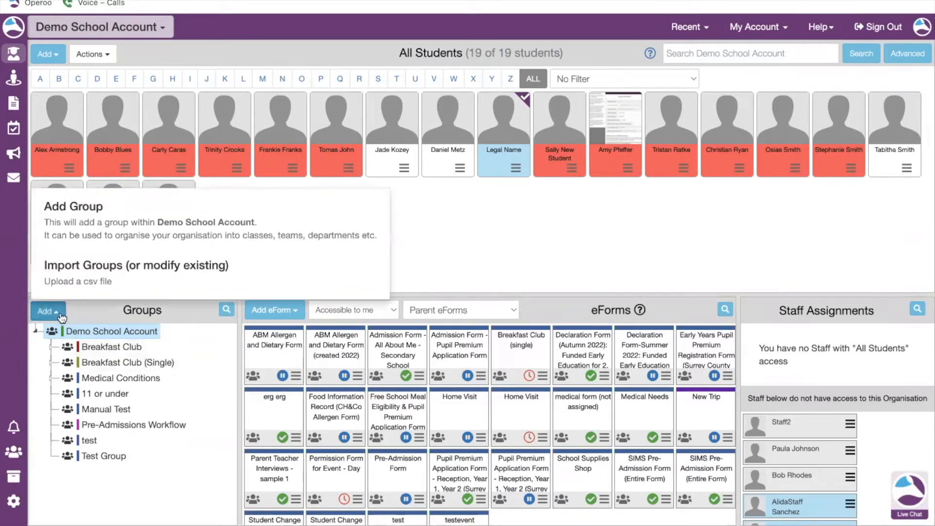
click(137, 222)
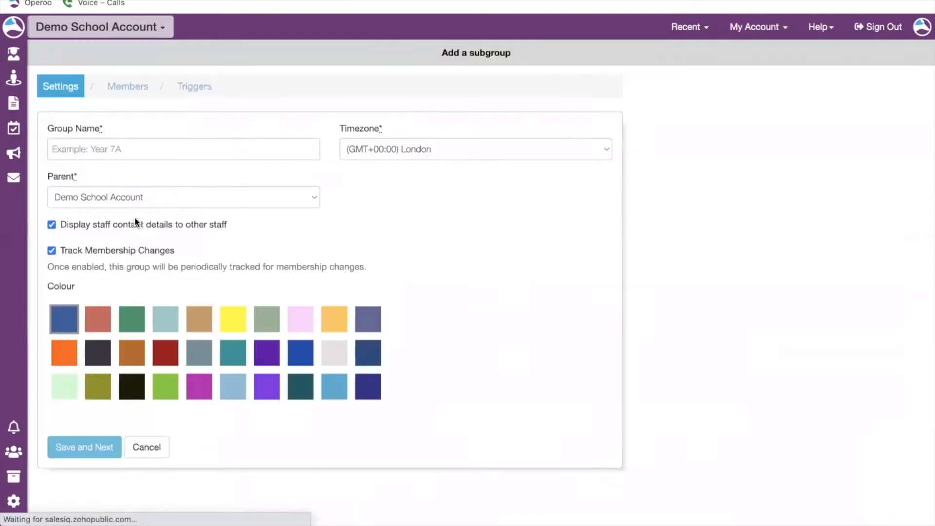
click(74, 147)
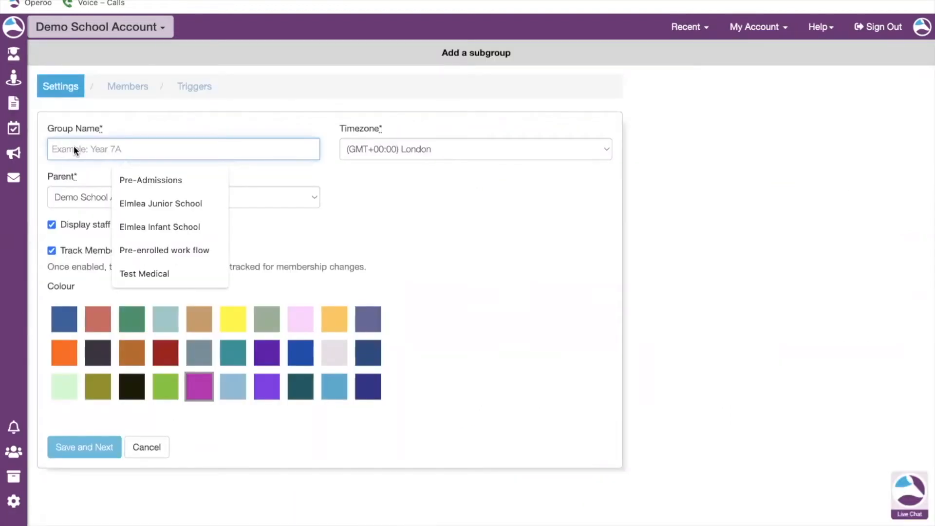
text(Pre)
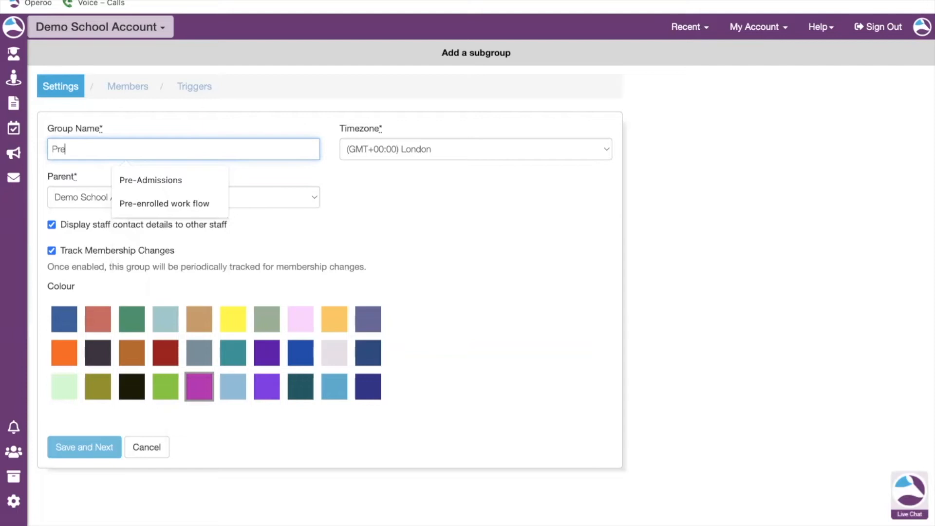
text(-Admissions)
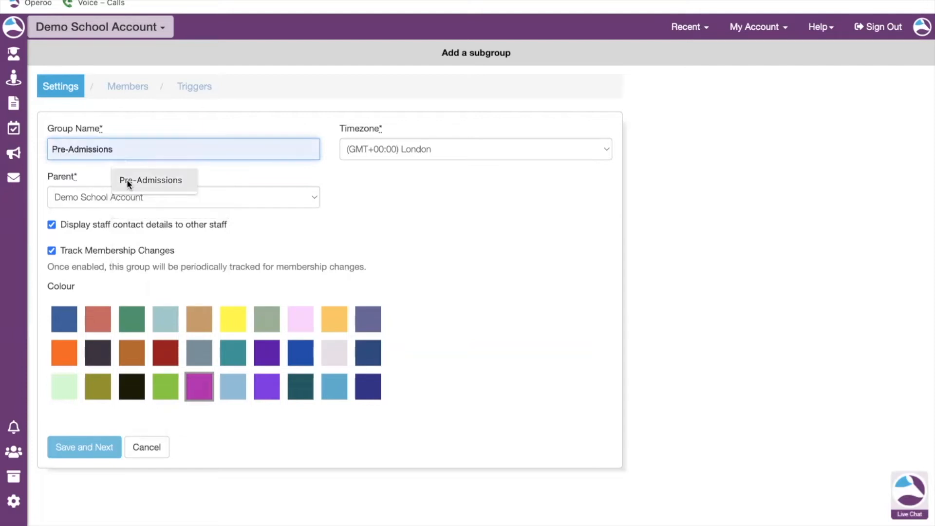
click(128, 181)
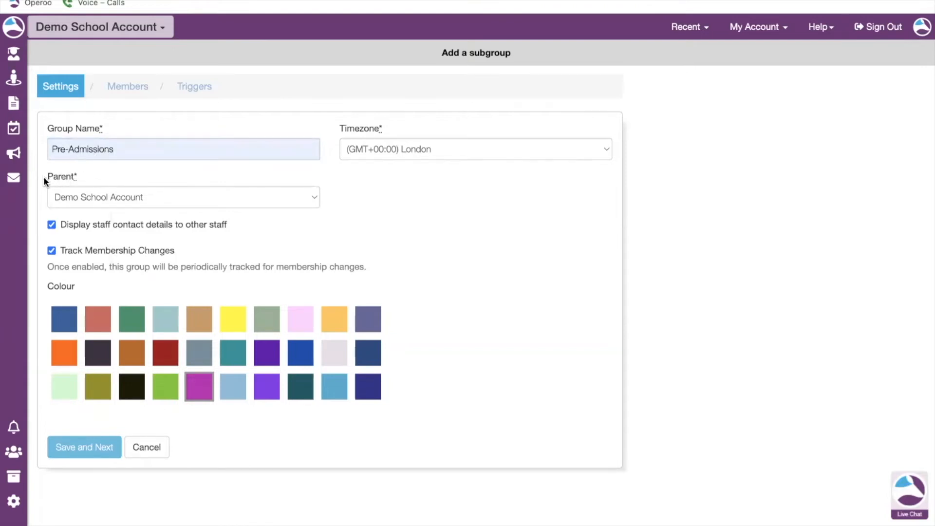
Turn off displaying staff contact details to other staff and pick a purple colour for the group.
click(263, 204)
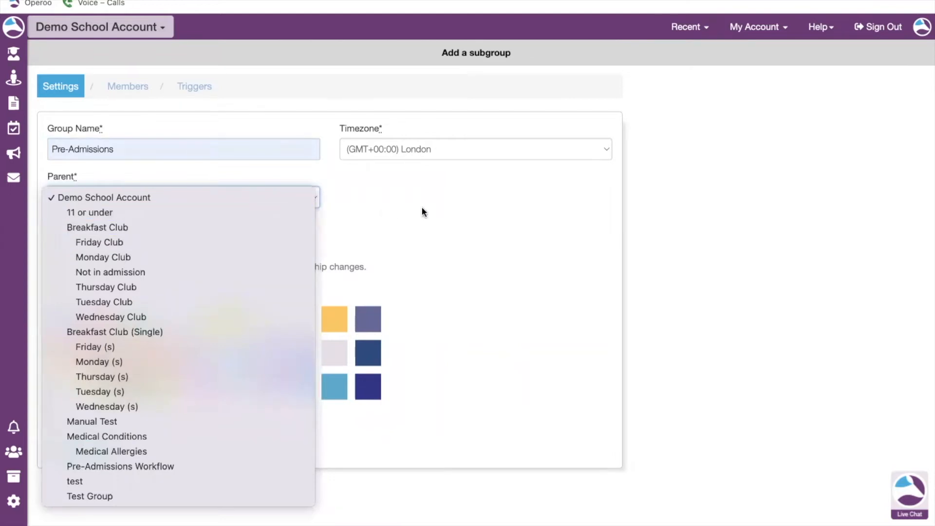
click(430, 211)
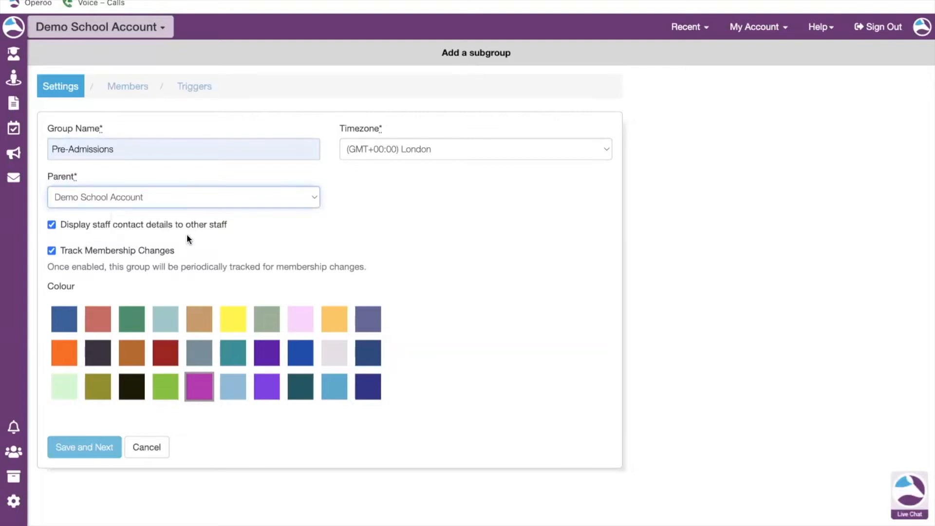
click(52, 223)
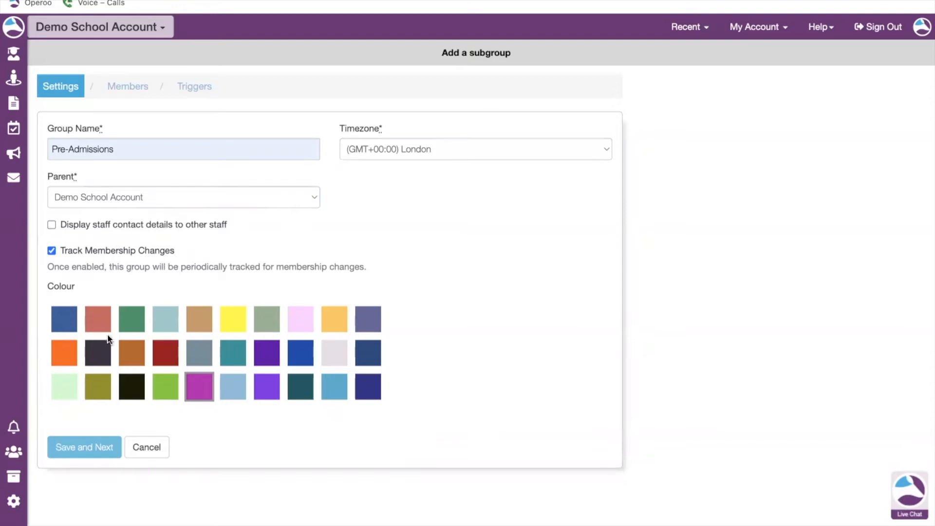
click(267, 390)
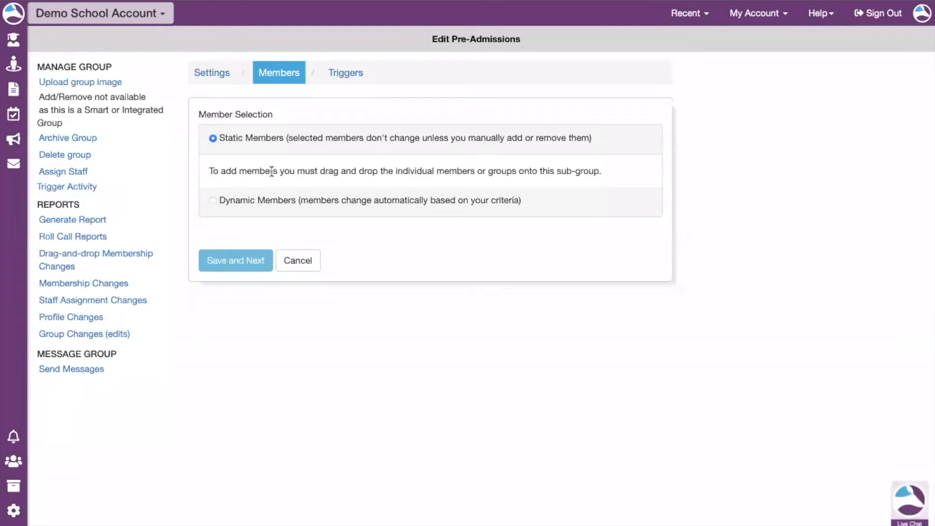
Switch membership to Dynamic Members and open a filter selecting the whole Demo School Account group.
click(212, 201)
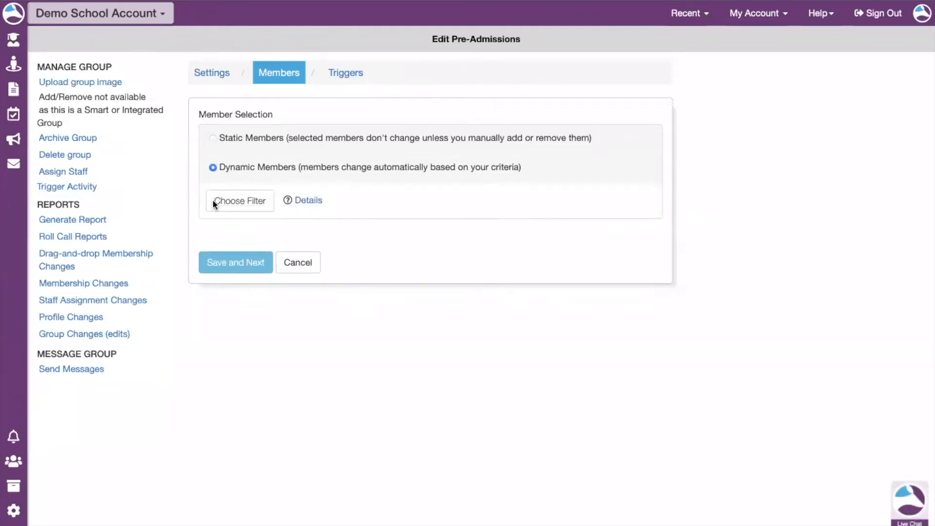
click(240, 201)
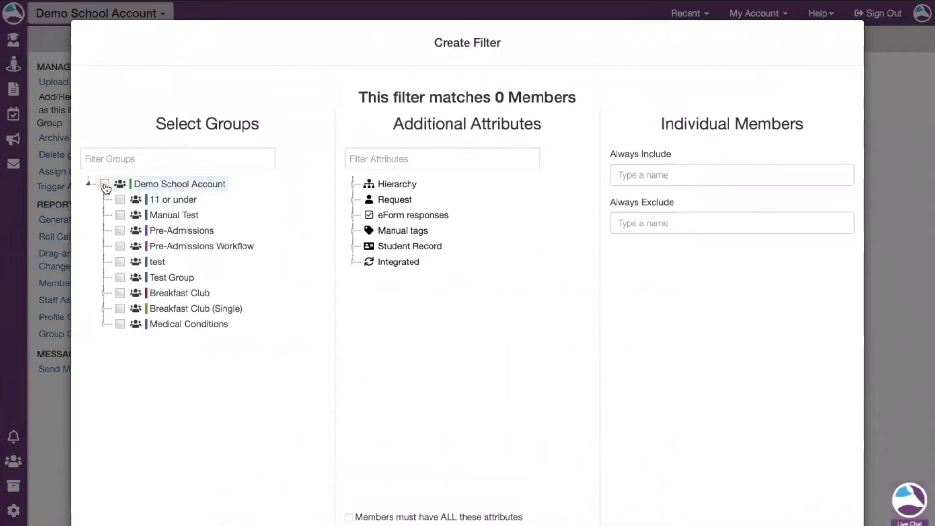
click(105, 185)
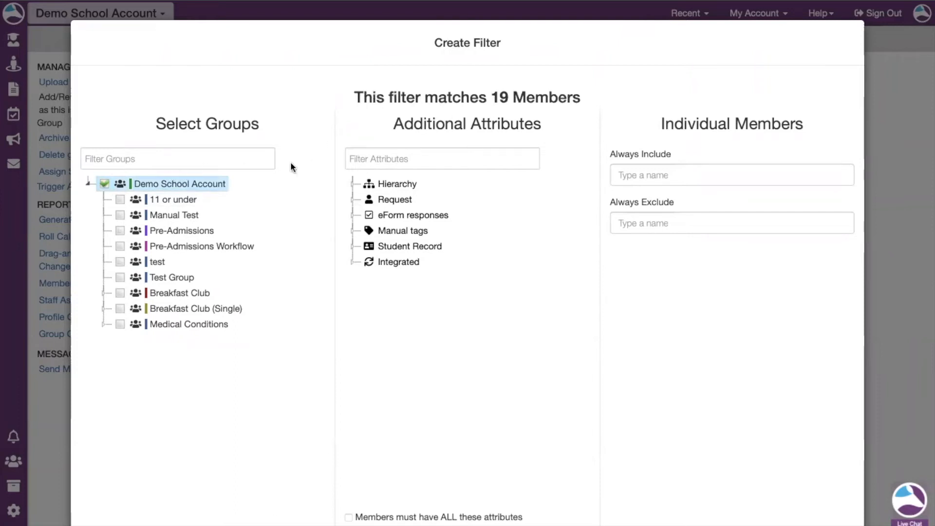
Add the Integrated Pre-Enrolled attribute to the member filter.
scroll(339, 166, down, 2)
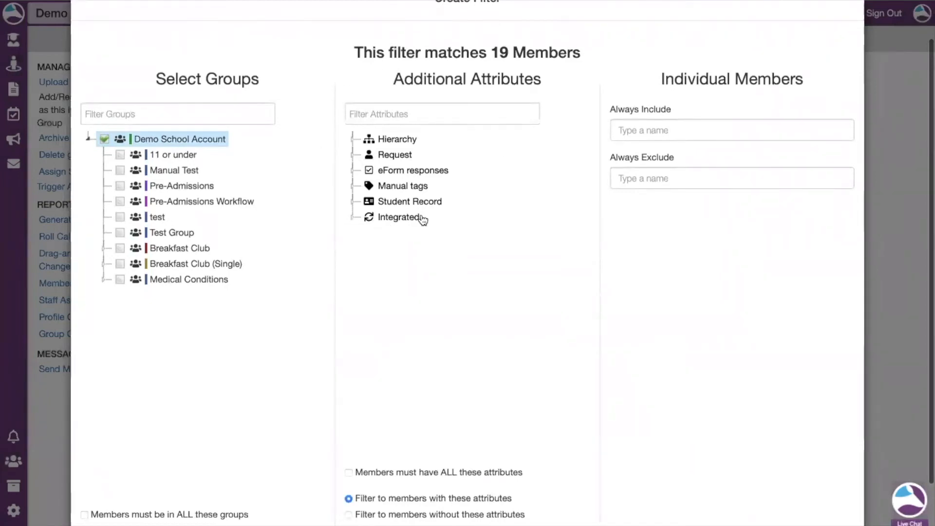
click(353, 218)
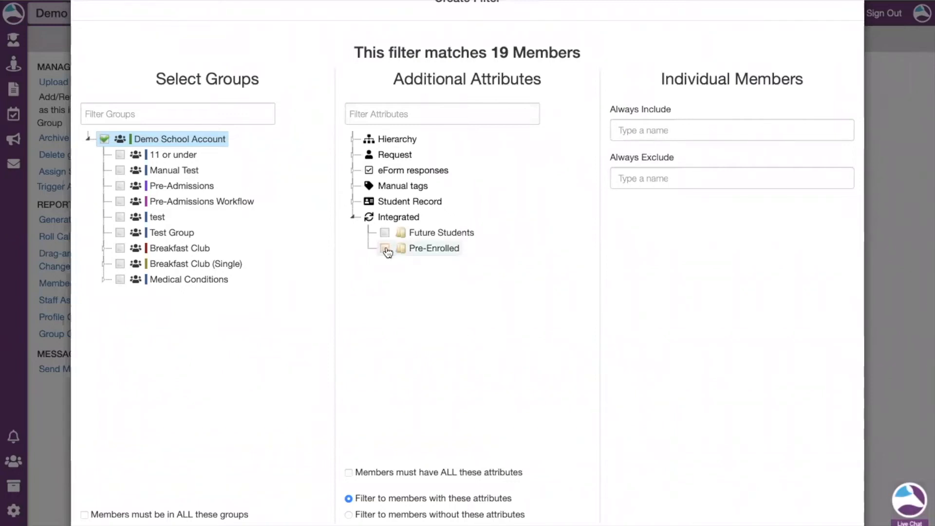
click(386, 249)
scroll(464, 258, up, 1)
scroll(463, 258, up, 2)
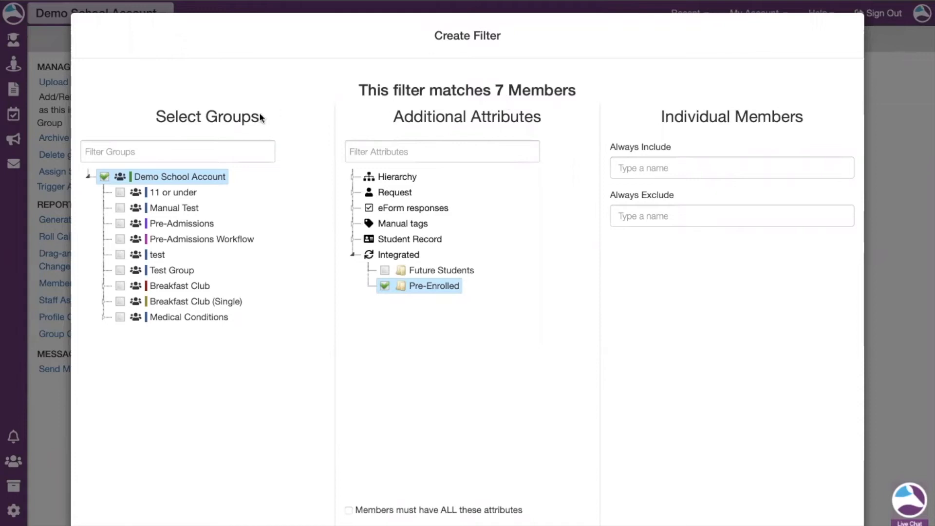
scroll(369, 316, down, 1)
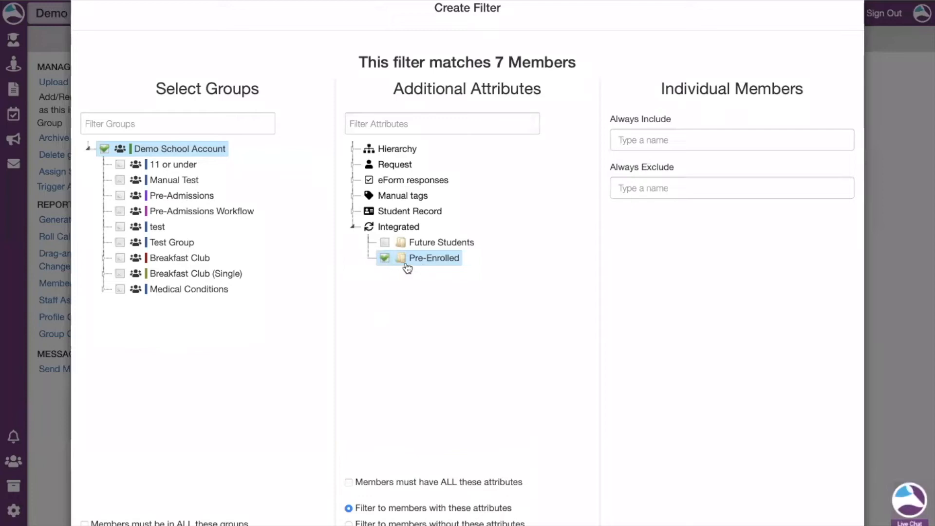
Confirm the filter, then save the member settings and accept adding the matched students.
click(385, 242)
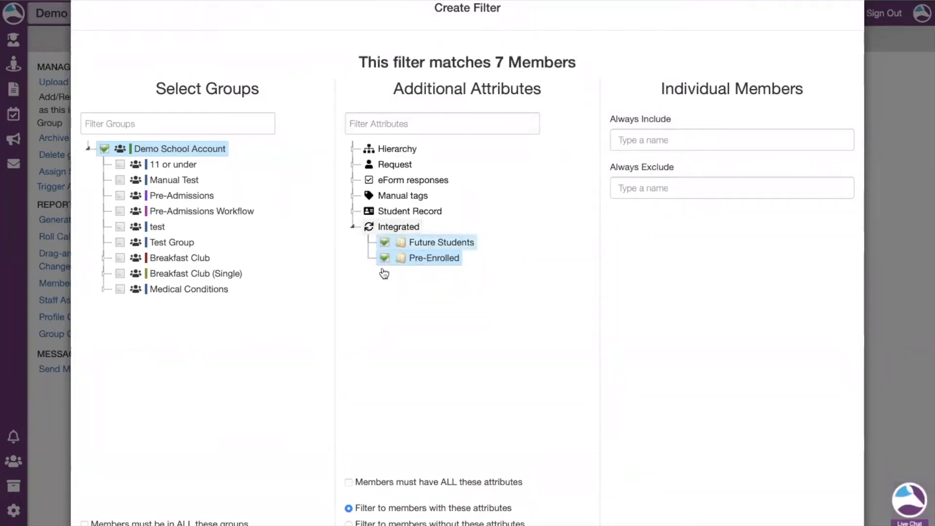
click(385, 242)
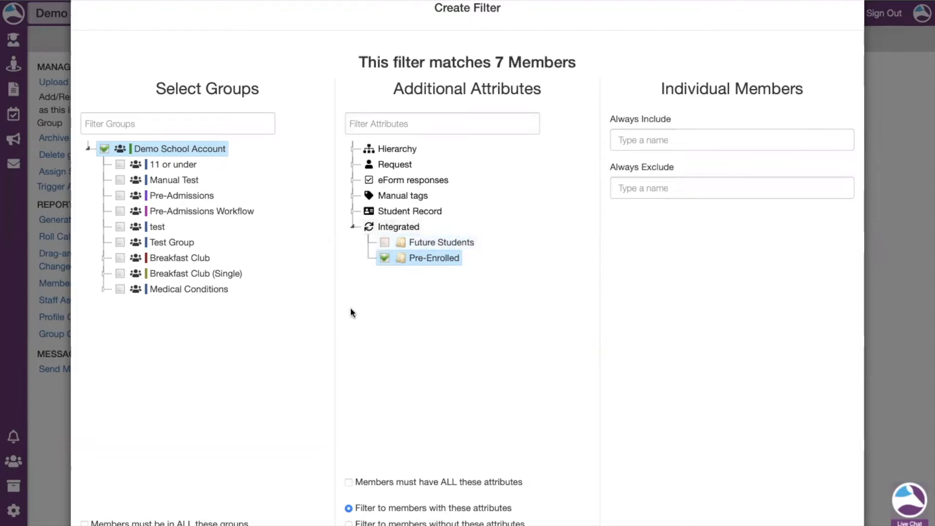
scroll(349, 308, down, 2)
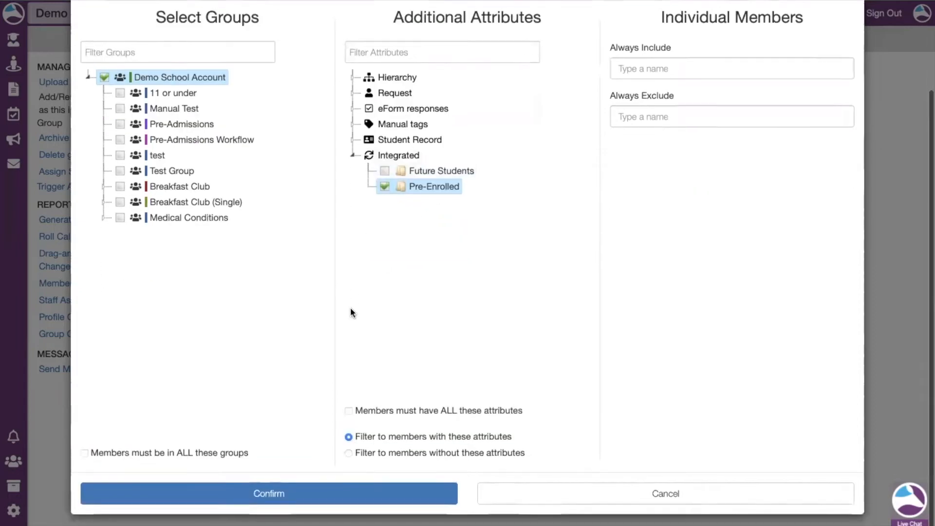
click(281, 495)
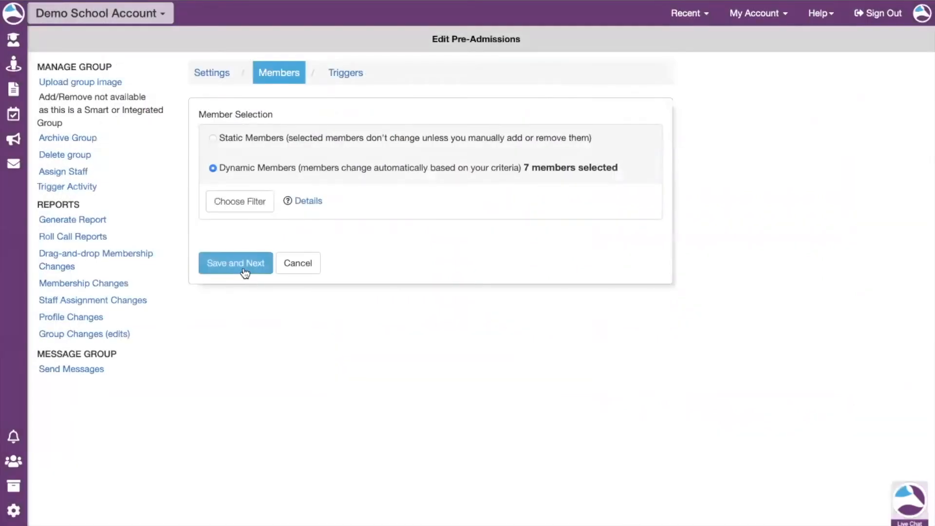
click(243, 267)
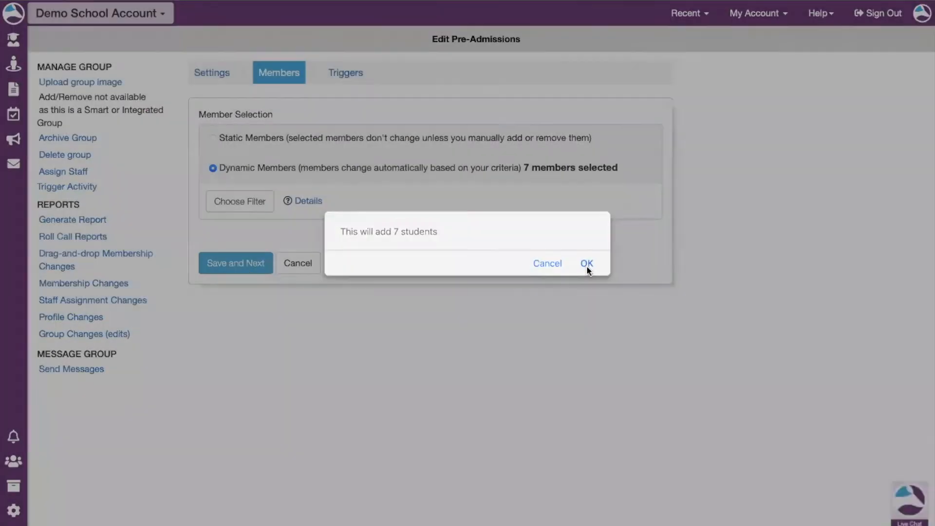
click(587, 265)
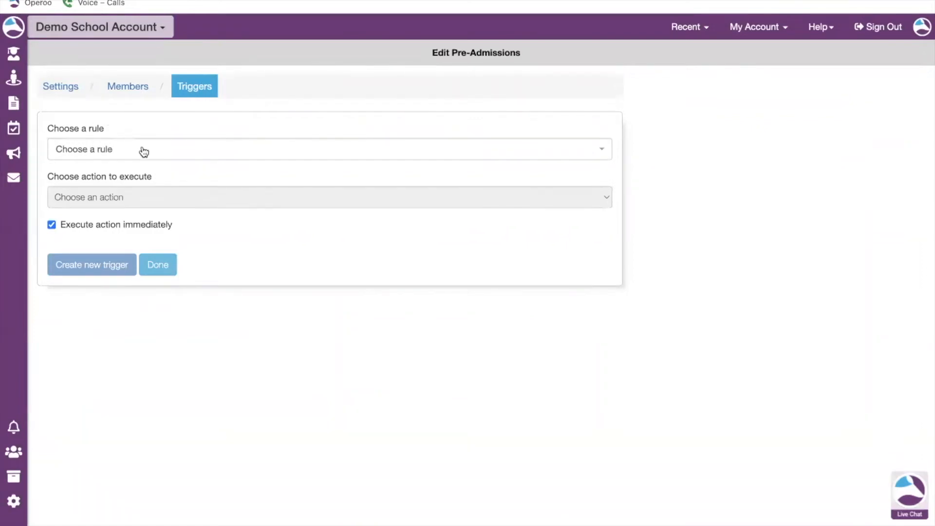
Create a trigger for members added to the group that sends an email to the parents.
click(160, 156)
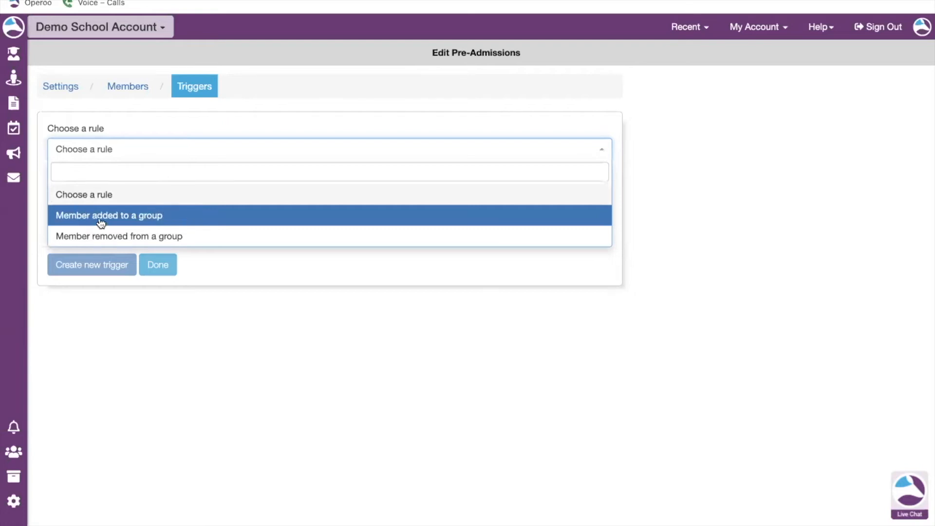
click(179, 216)
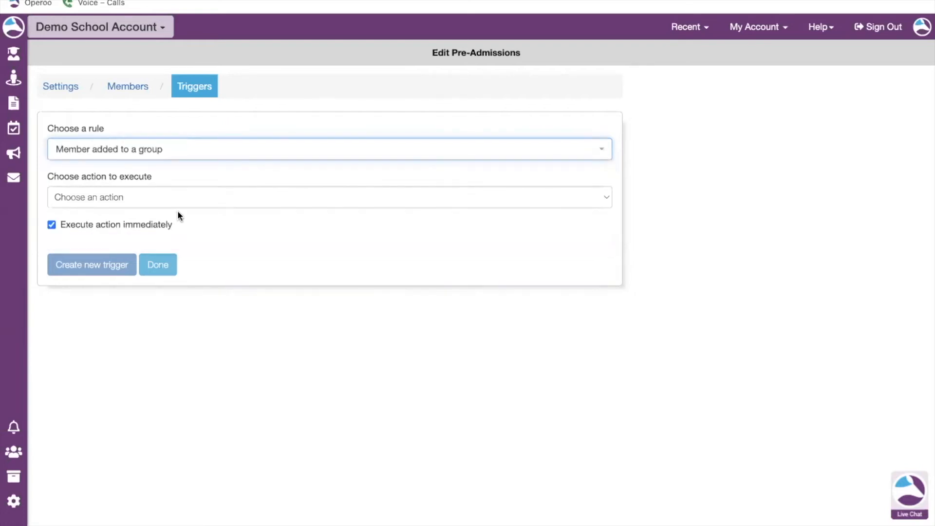
click(117, 198)
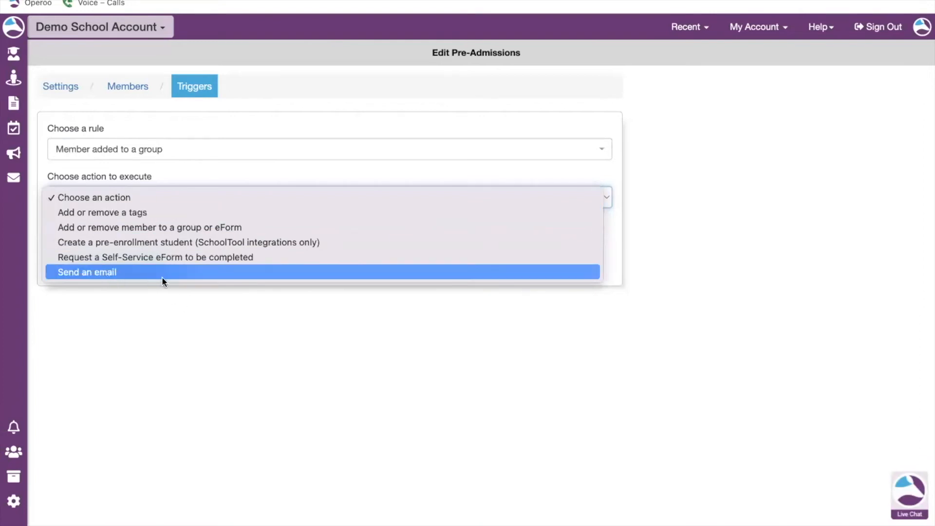
click(128, 274)
click(183, 246)
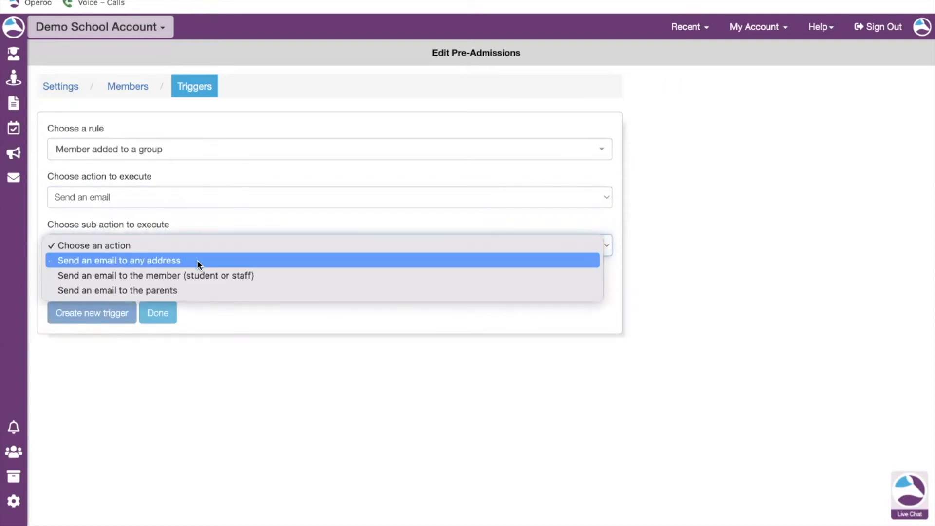
click(199, 290)
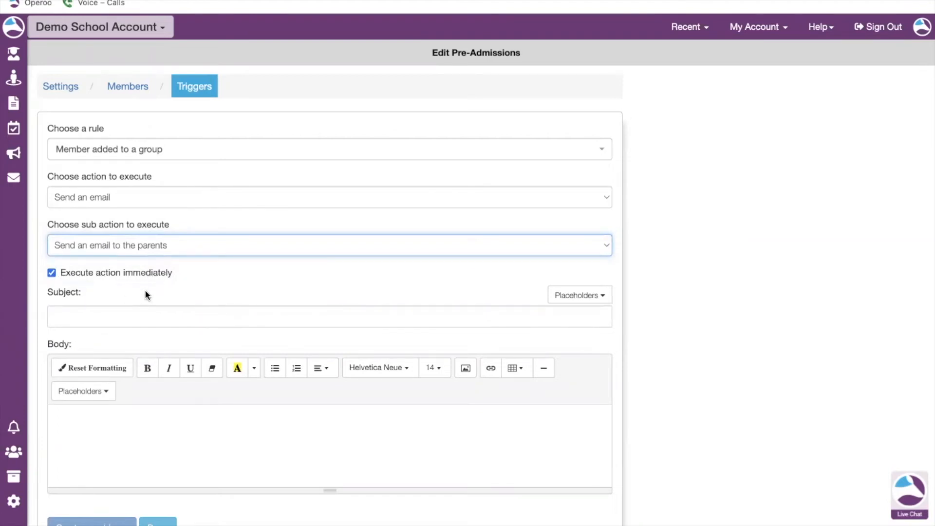
Set the email subject to Welcome to Demo School.
click(97, 315)
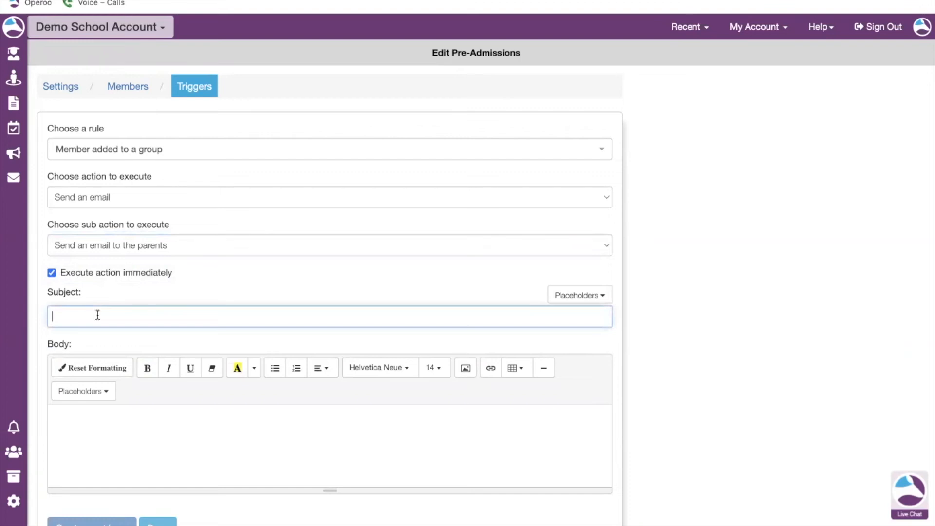
text(Wel)
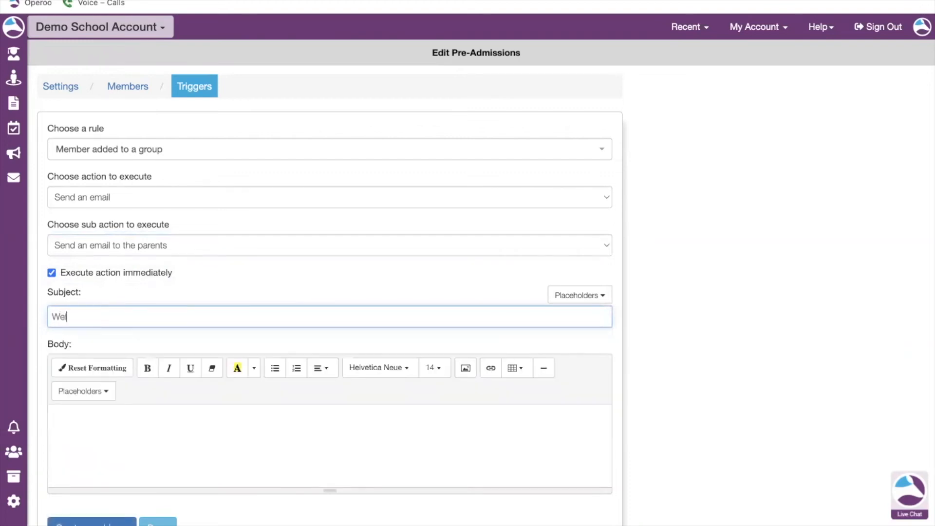
text(come to Demo School)
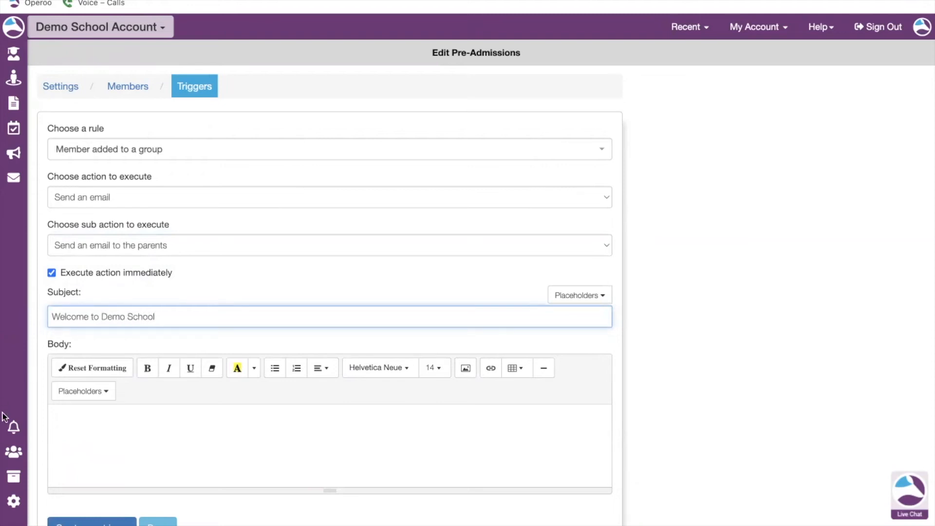
Begin the email body with the greeting "Dear Parent/Guardin of ".
click(142, 424)
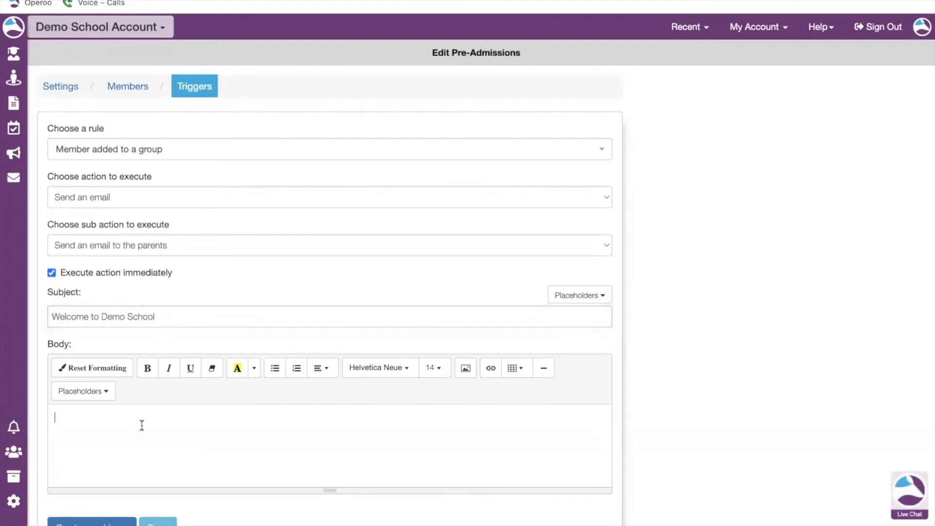
click(105, 391)
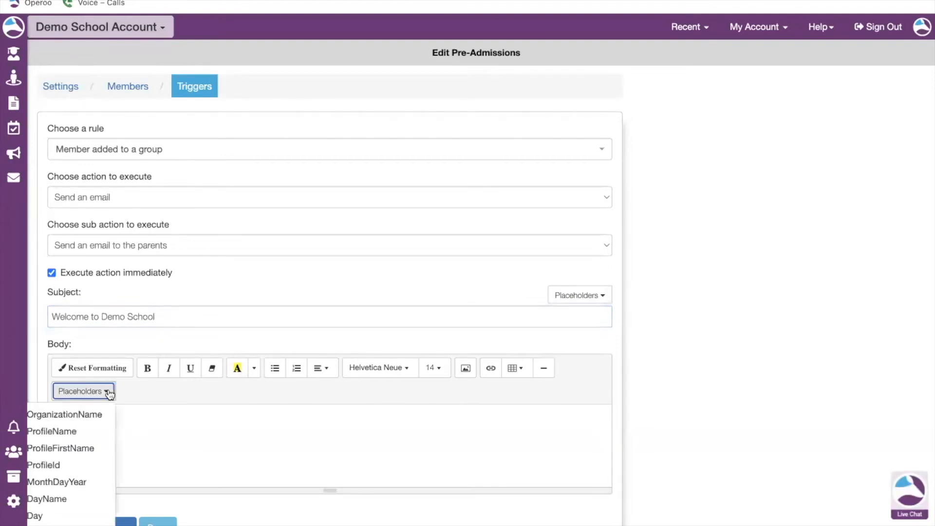
scroll(73, 481, down, 1)
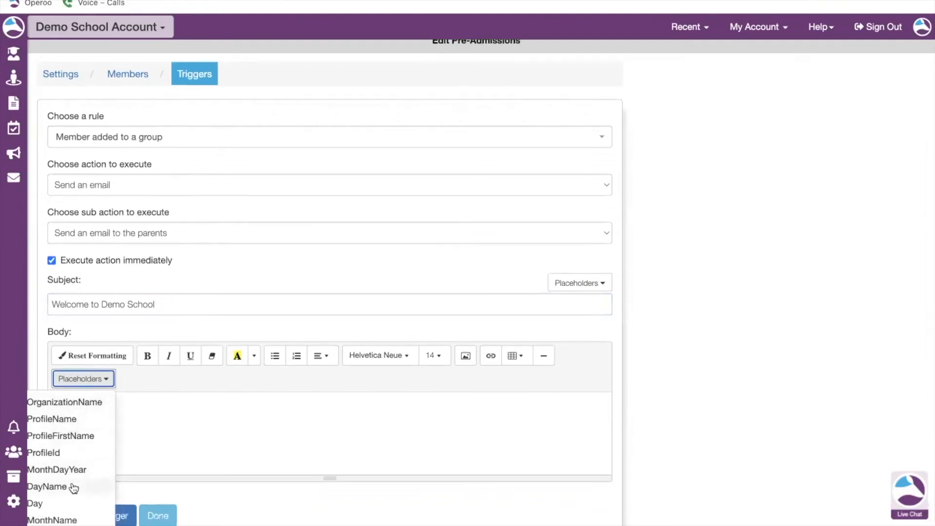
click(127, 413)
text(D)
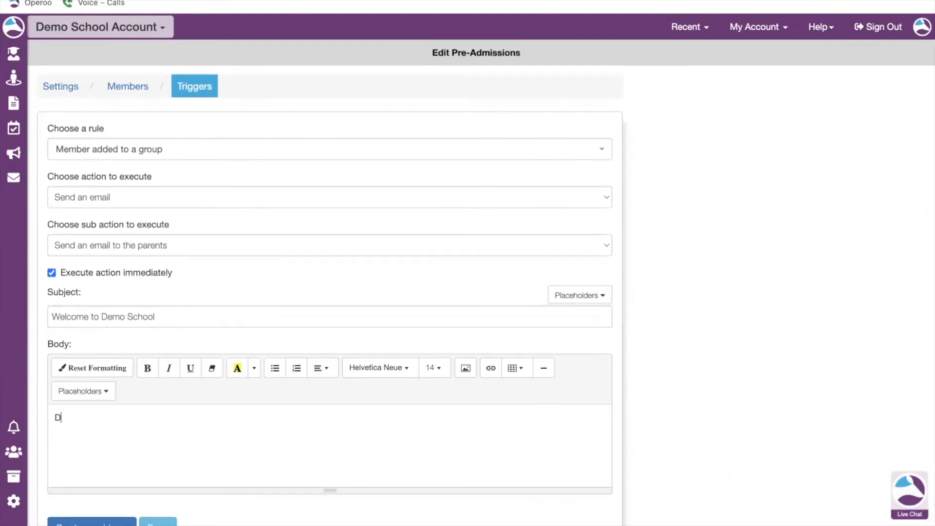
text(ear Parent/GuardiN O)
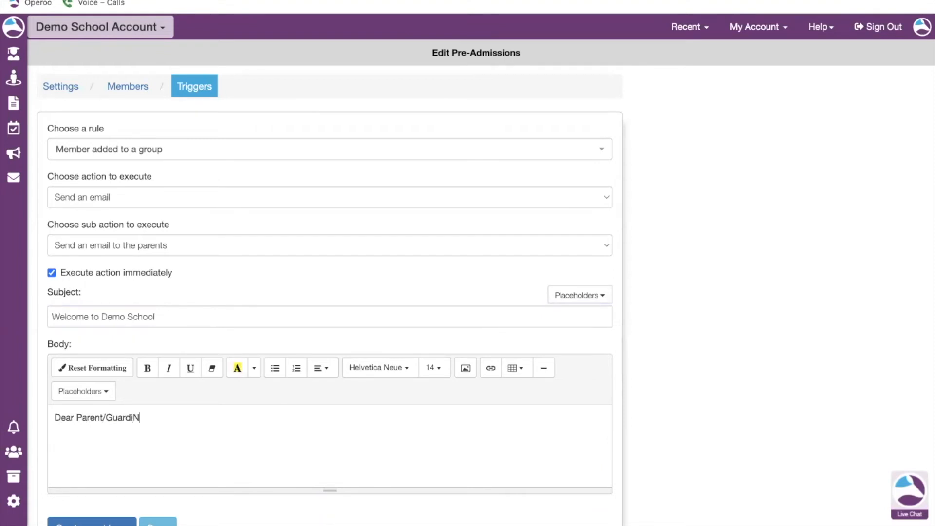
key(BackSpace)
key(BackSpace)
key(BackSpace)
text(n of @)
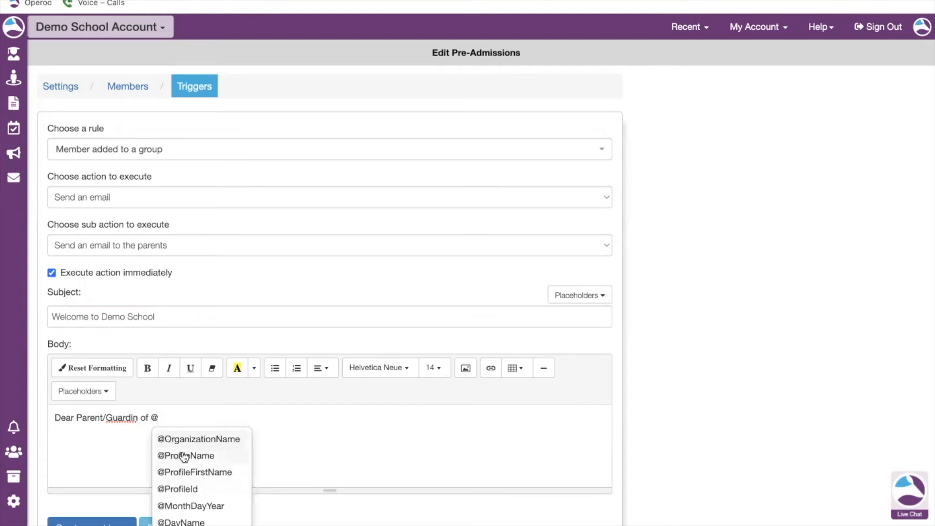
click(212, 458)
click(139, 421)
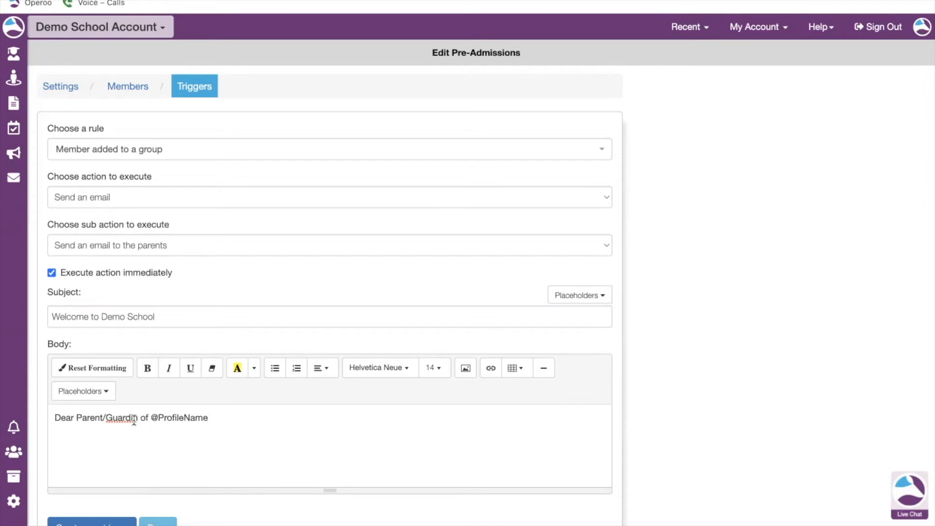
text(a)
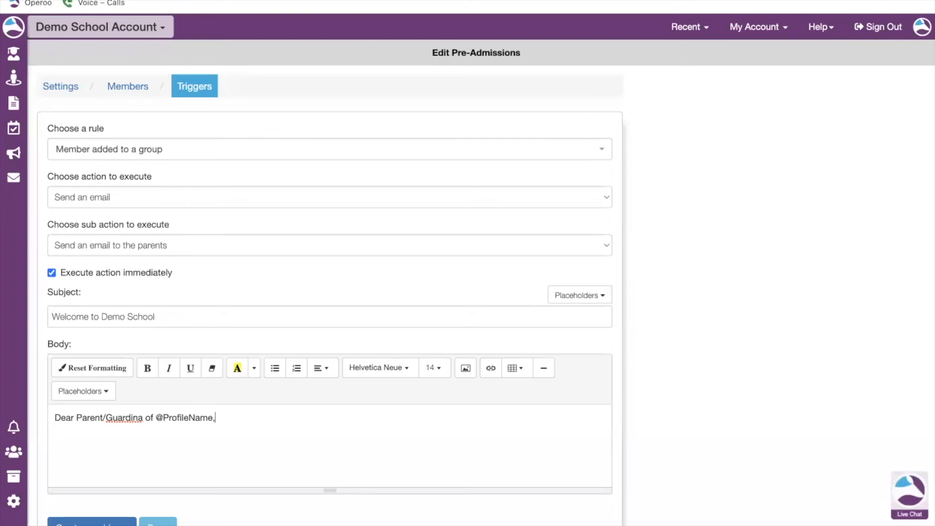
text(Thank you for choosi)
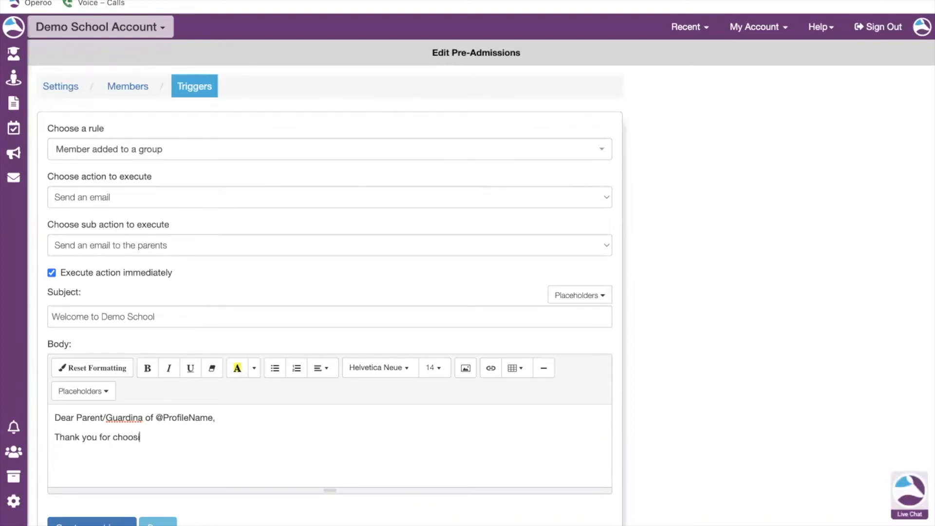
text(ng our school. We look for)
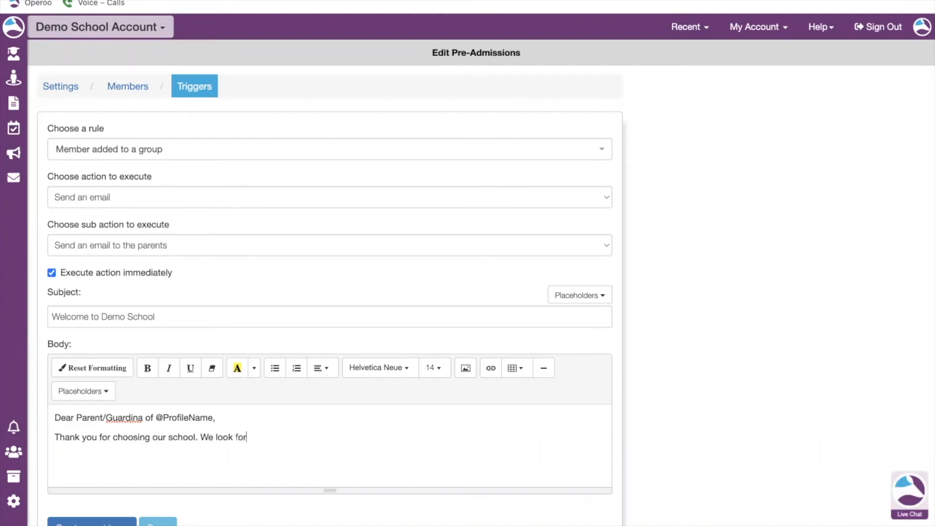
text(ward to gett)
Add the body line "Thank you for choosing our school. We look forward to geeting.".
key(BackSpace)
text(eting)
key(BackSpace)
key(BackSpace)
key(BackSpace)
key(BackSpace)
key(BackSpace)
key(BackSpace)
key(BackSpace)
text(eting.)
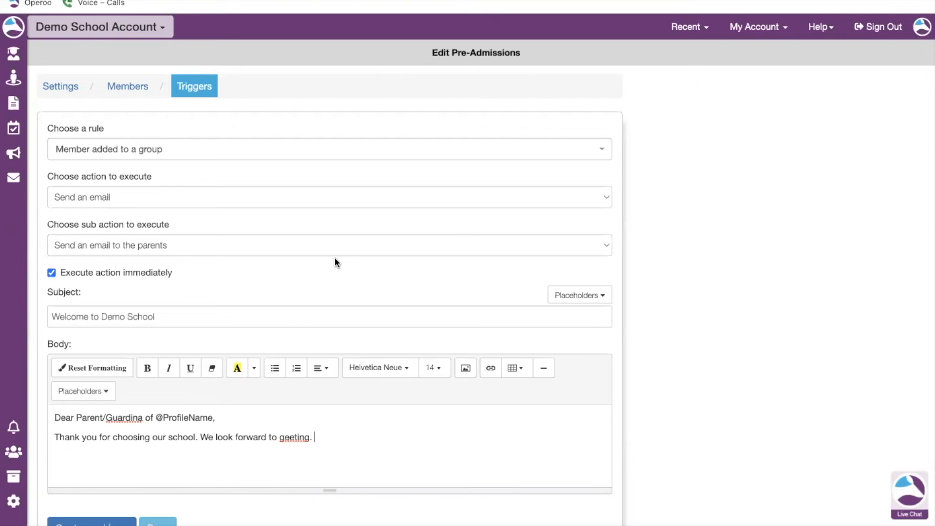
Correct the last sentence to "We look forward to greeting you." and create the email trigger.
scroll(335, 258, down, 1)
click(284, 413)
text(r)
click(345, 420)
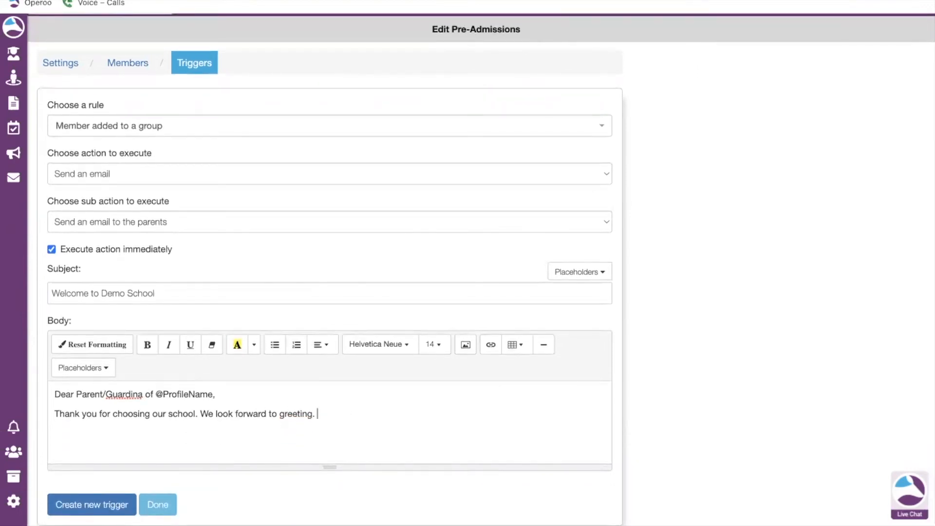
key(BackSpace)
text(you.)
click(86, 506)
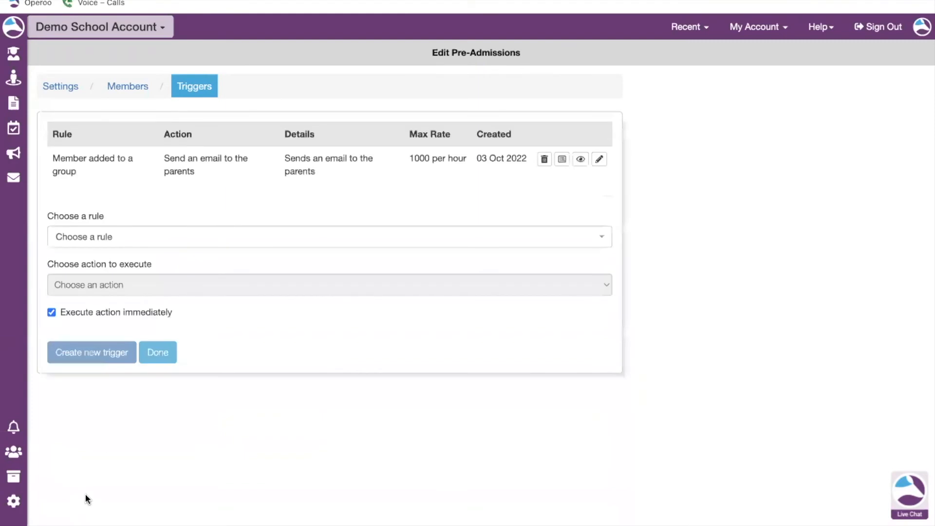
Start a new trigger for Member added to a group with the sub action Add the member to a group or eForm.
click(112, 239)
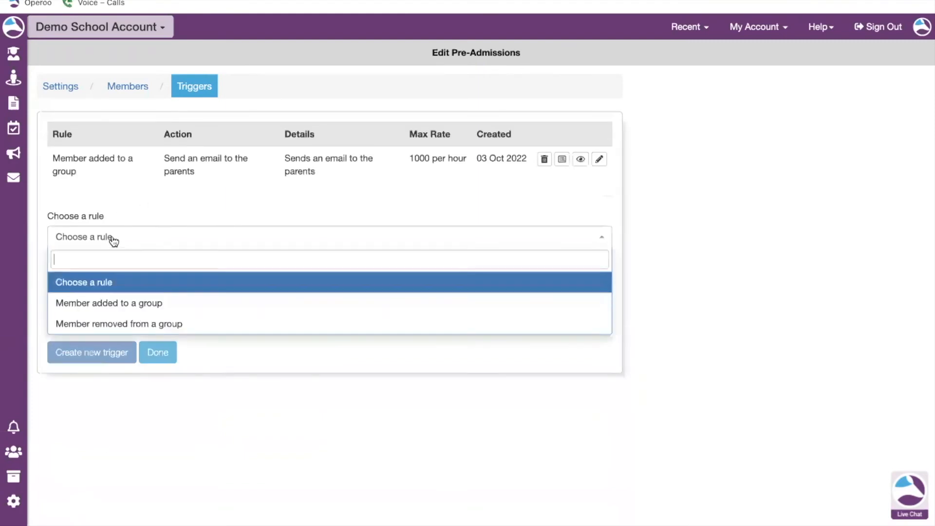
click(171, 305)
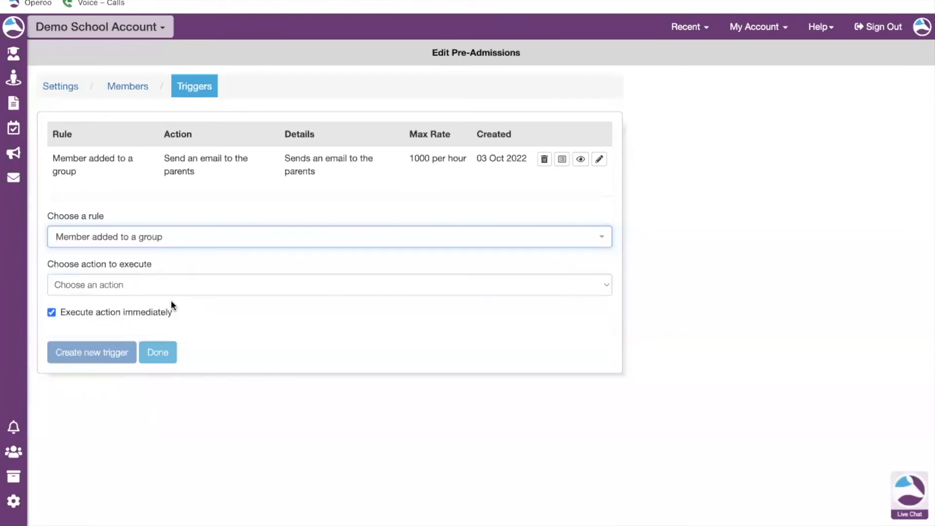
click(209, 285)
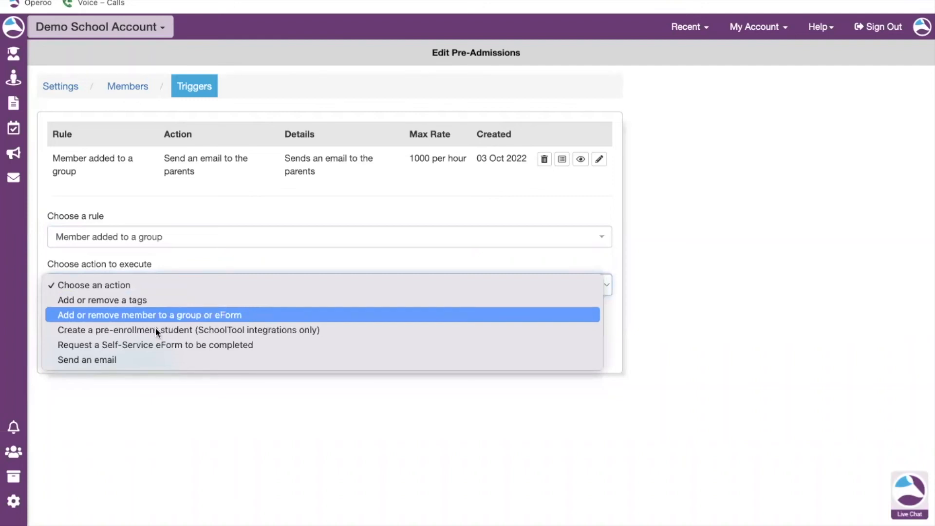
click(231, 316)
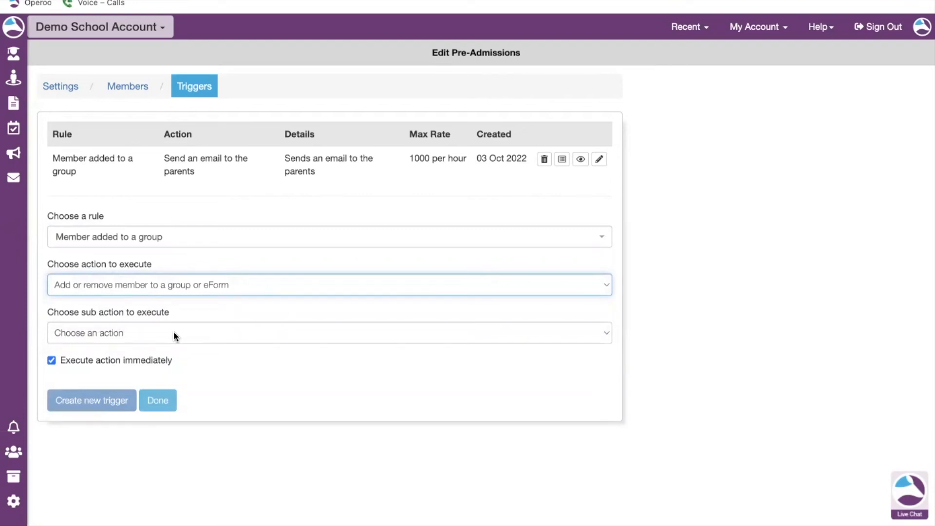
click(173, 335)
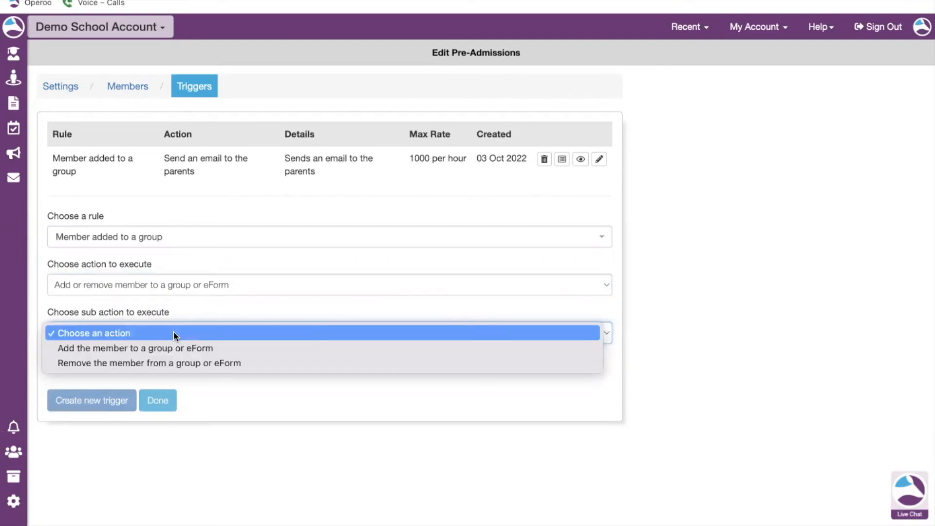
click(223, 348)
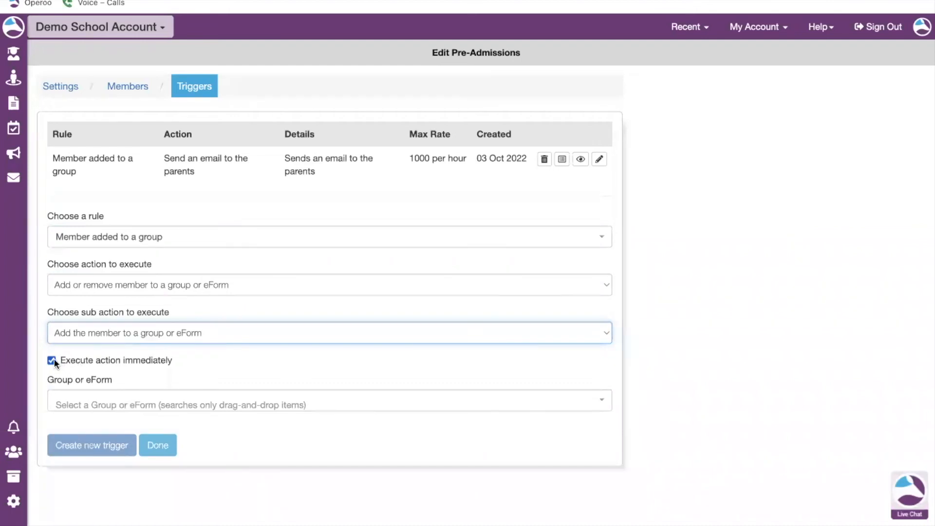
Turn off immediate execution and set the action to run after 1 day.
click(52, 361)
click(76, 398)
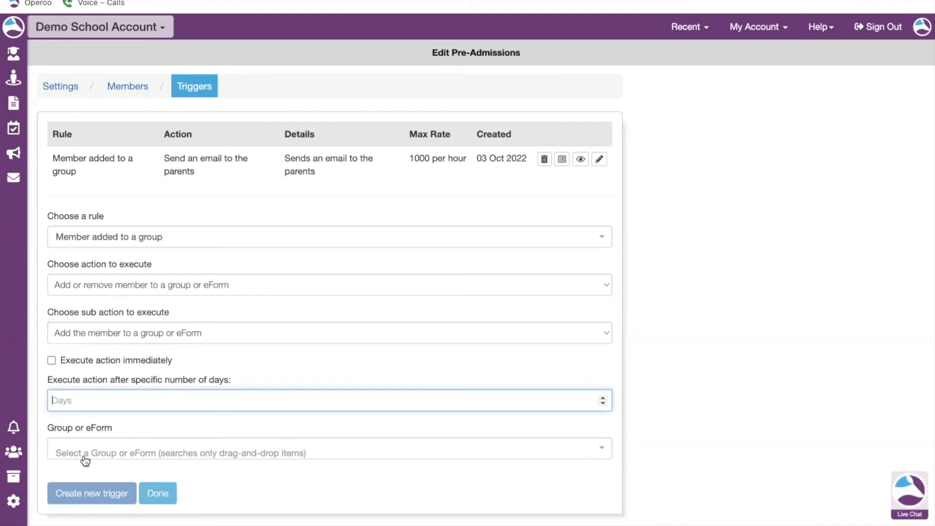
text(1)
Search for "pre-", pick the SIMS Pre-Admission Form (Entire Form) (294450) eForm, and create the trigger.
click(190, 429)
click(108, 454)
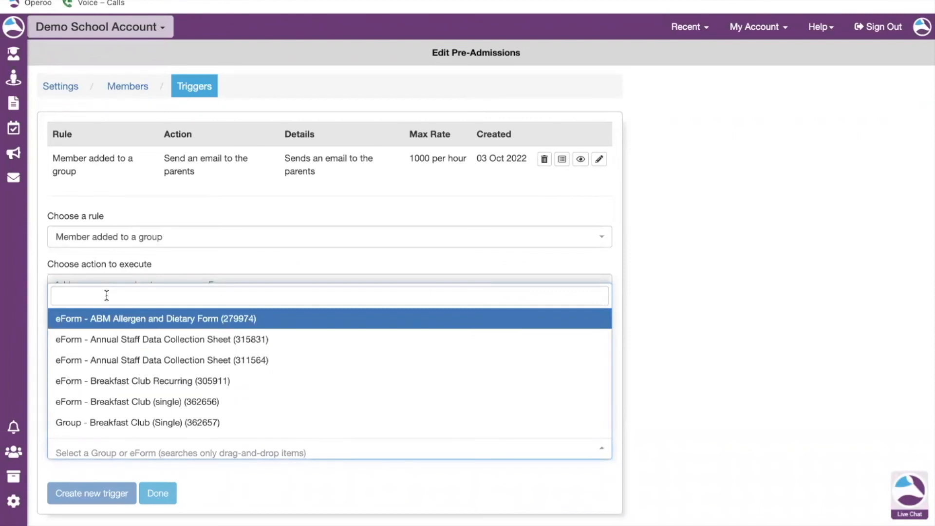
text(pre)
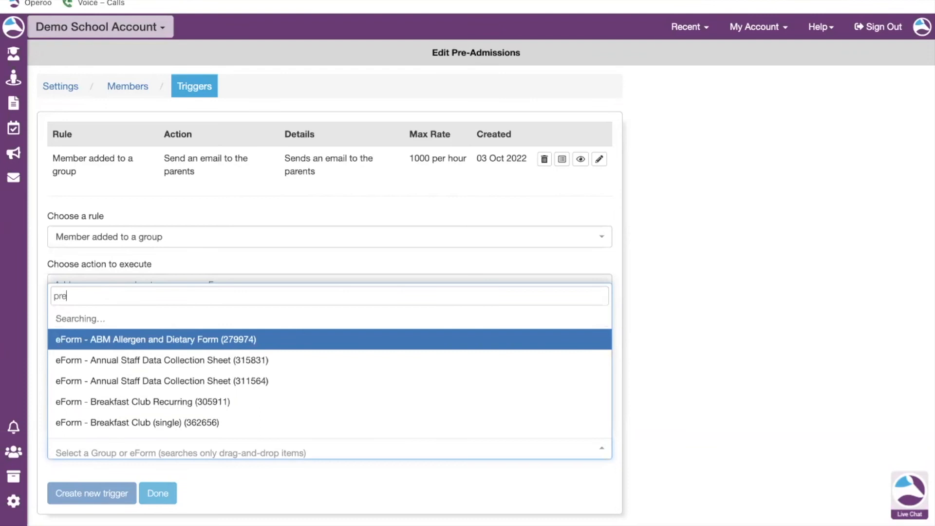
text(-)
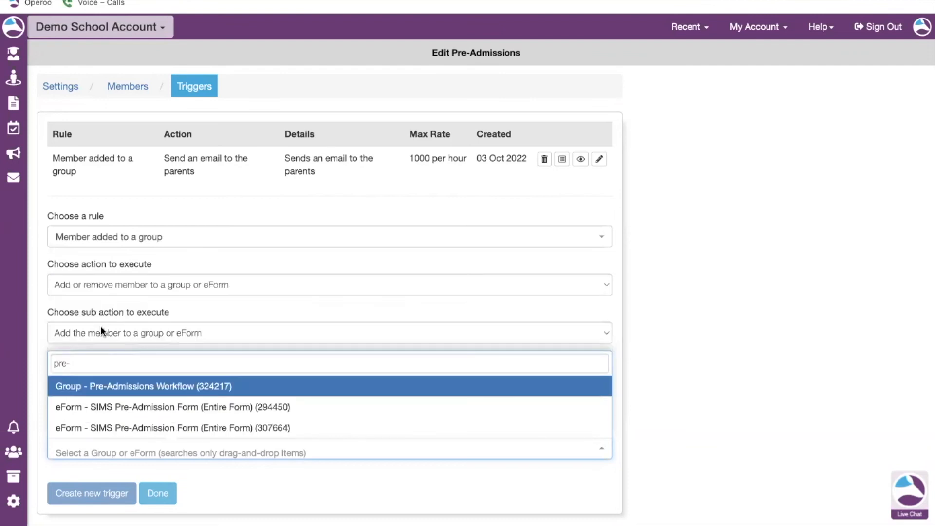
click(117, 407)
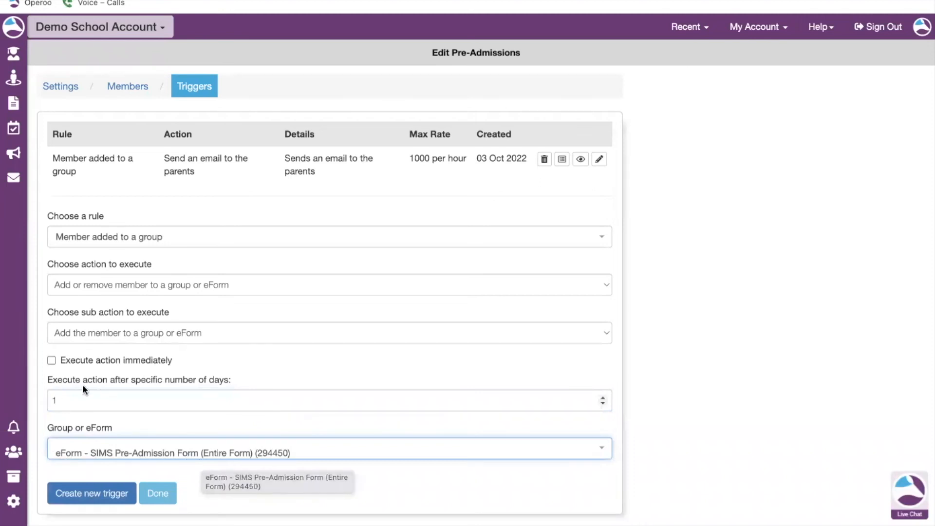
click(77, 501)
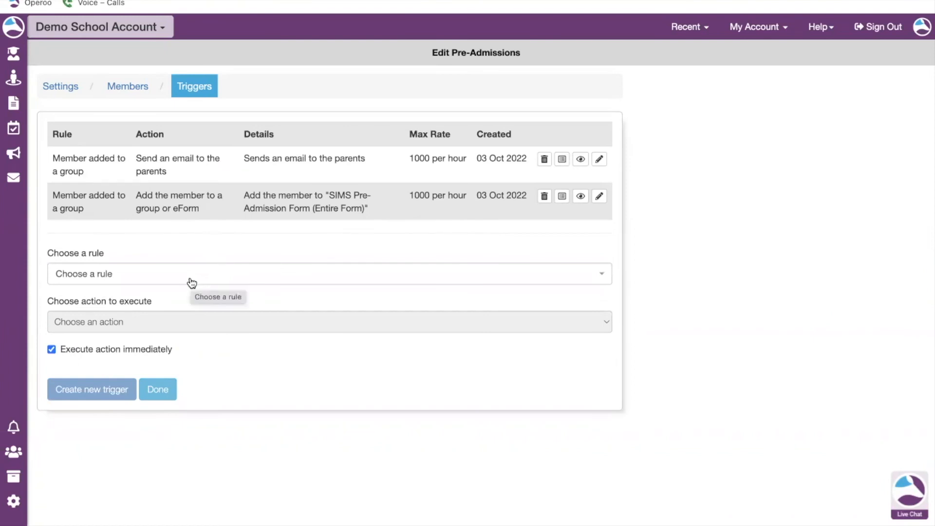
Start another Member added to a group trigger with the sub action Add the member to a group or eForm.
click(191, 282)
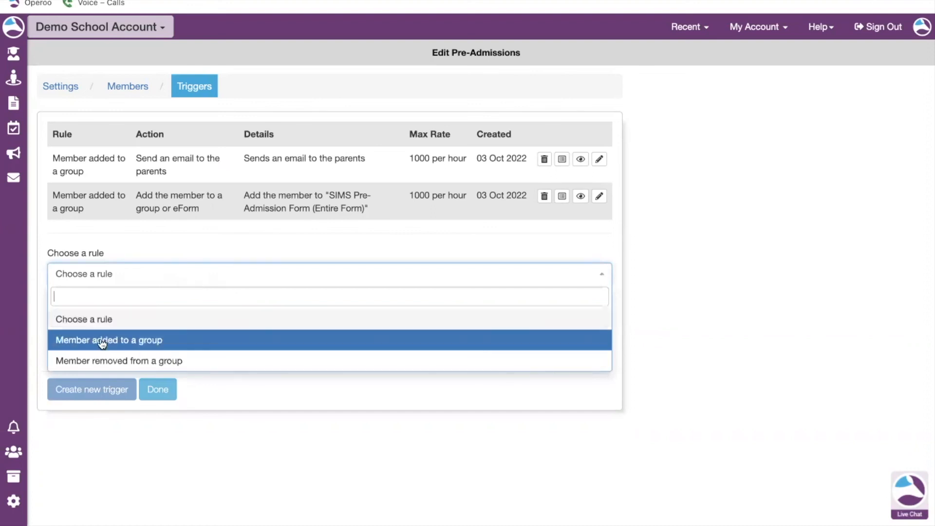
click(177, 341)
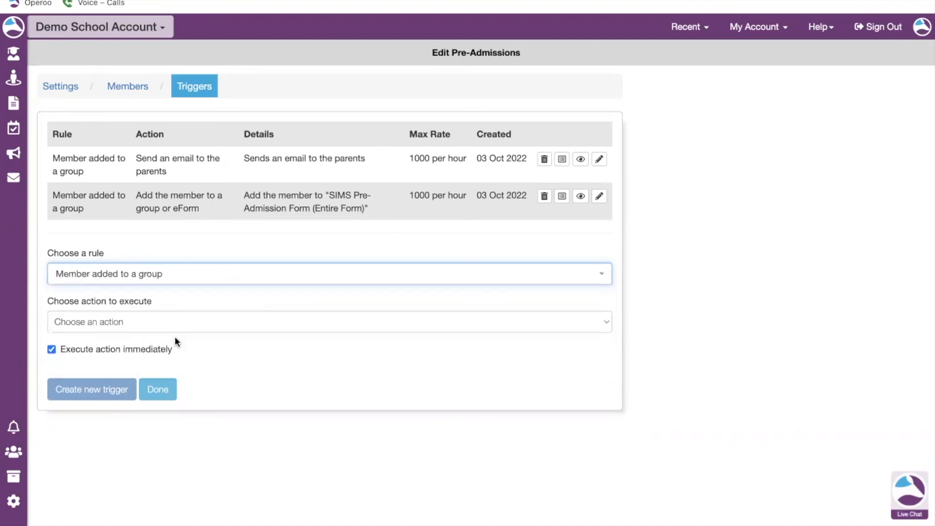
click(126, 326)
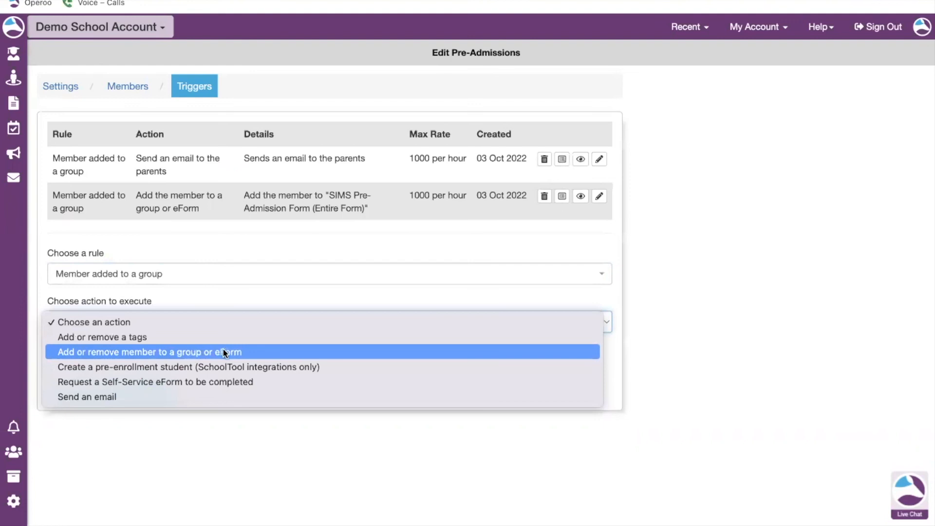
click(251, 352)
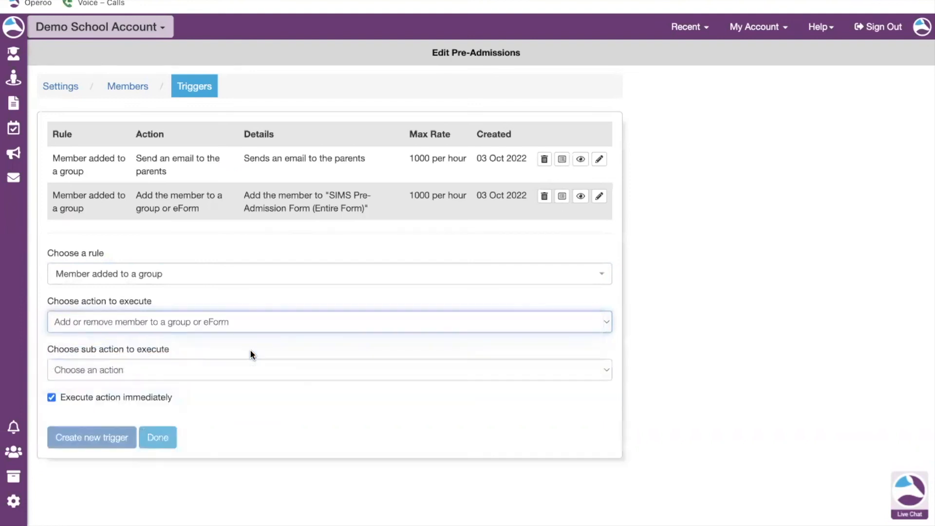
click(156, 370)
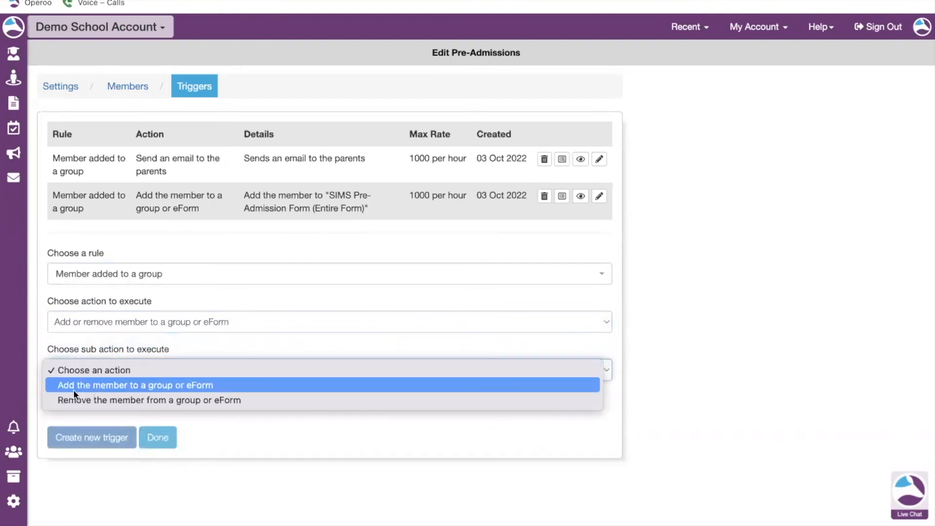
click(224, 386)
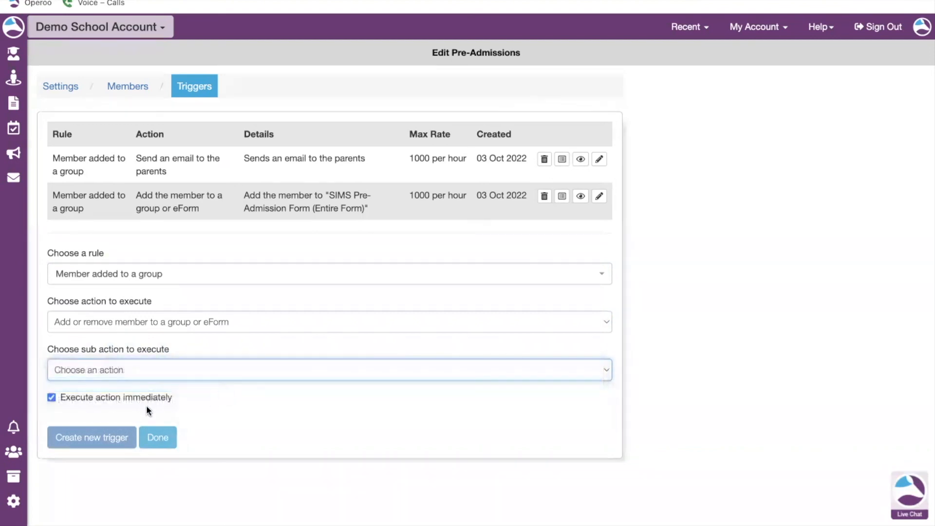
Turn off immediate execution and set the delay to 1 day.
click(52, 397)
click(68, 432)
text(1)
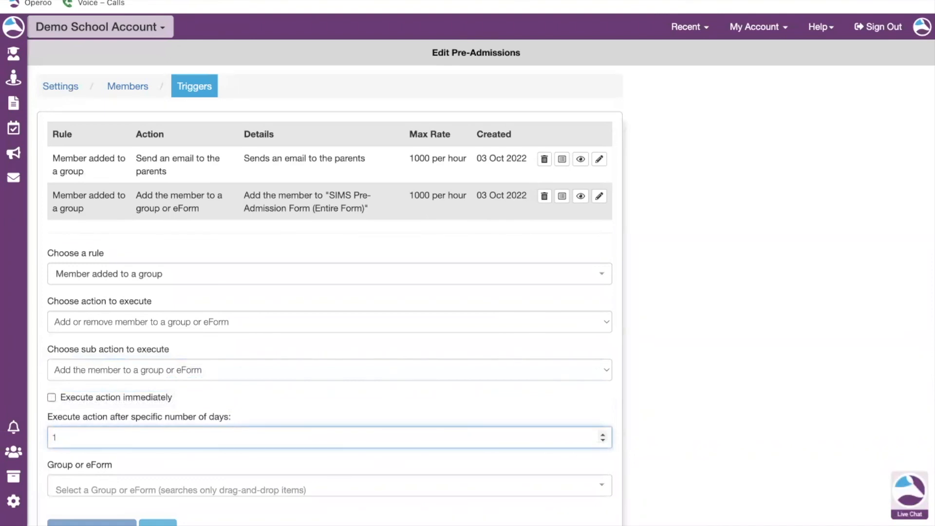
Search for "pupil", pick the Free School Meal Eligibility & Pupil Premium Application Form - Years 3-6 eForm, create the trigger, and finish.
scroll(321, 389, down, 1)
click(104, 463)
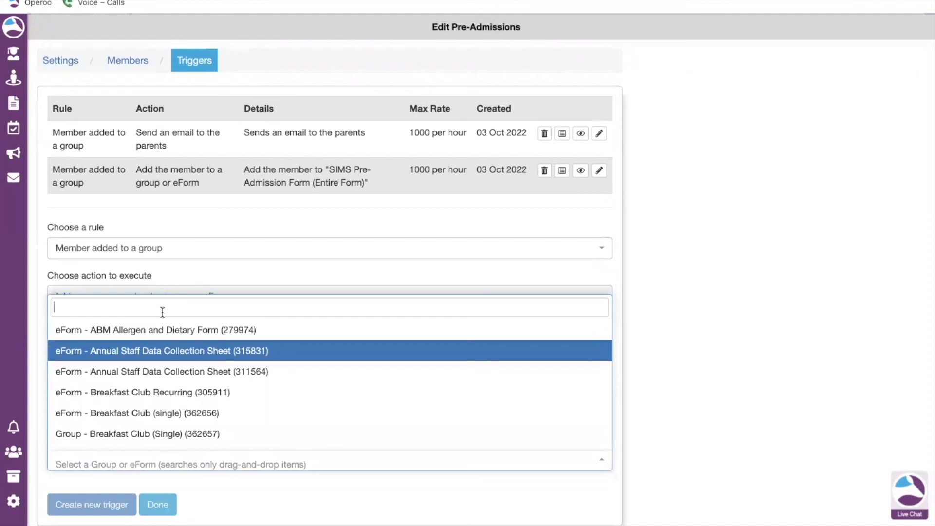
text(pupil)
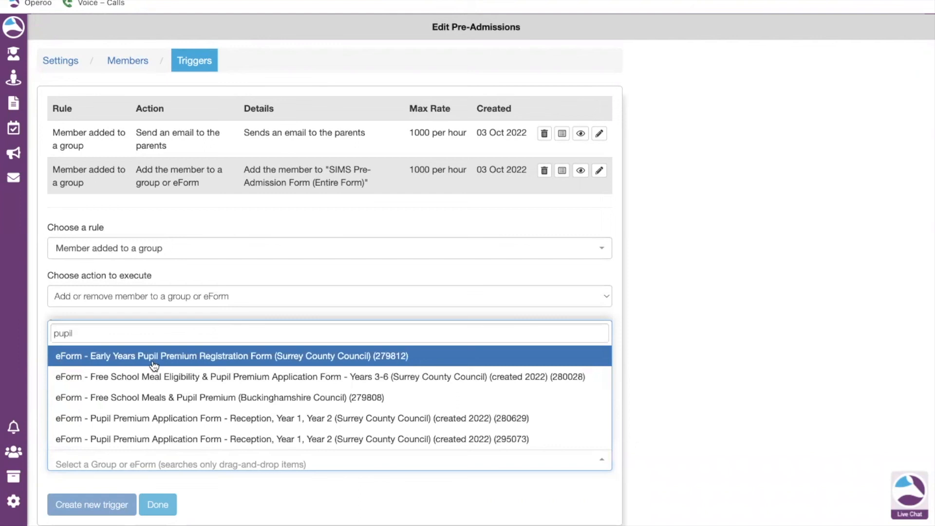
click(134, 380)
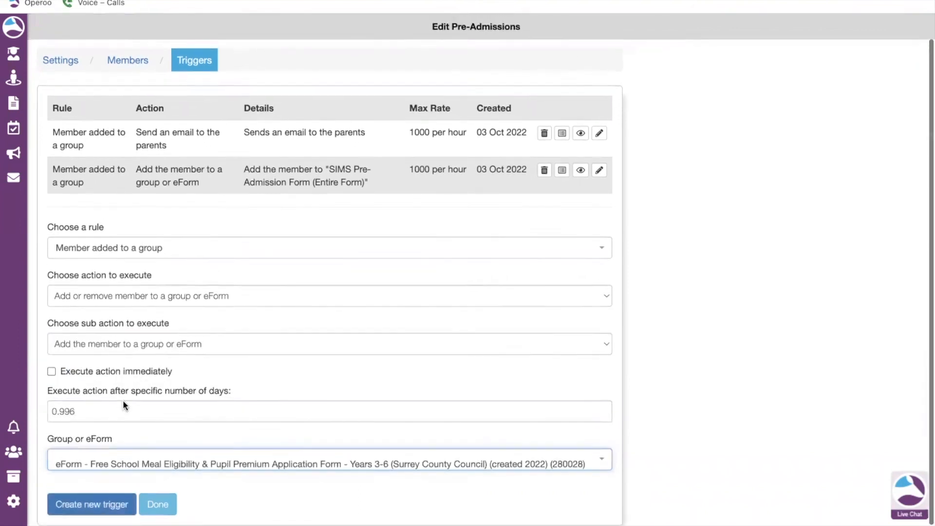
click(78, 506)
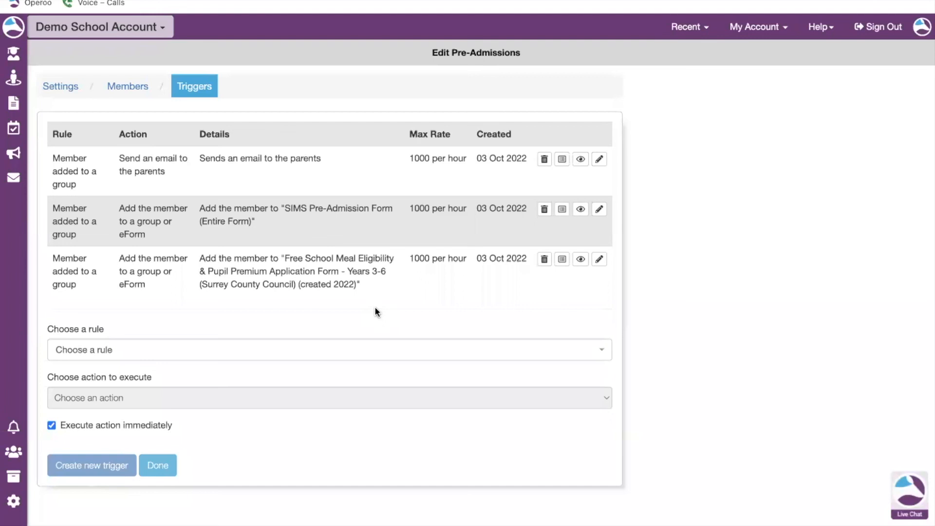
click(156, 469)
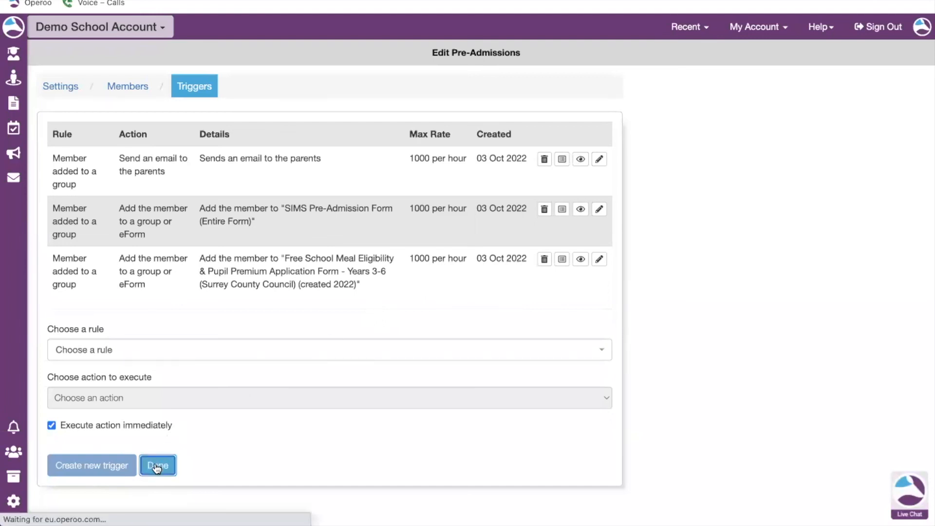